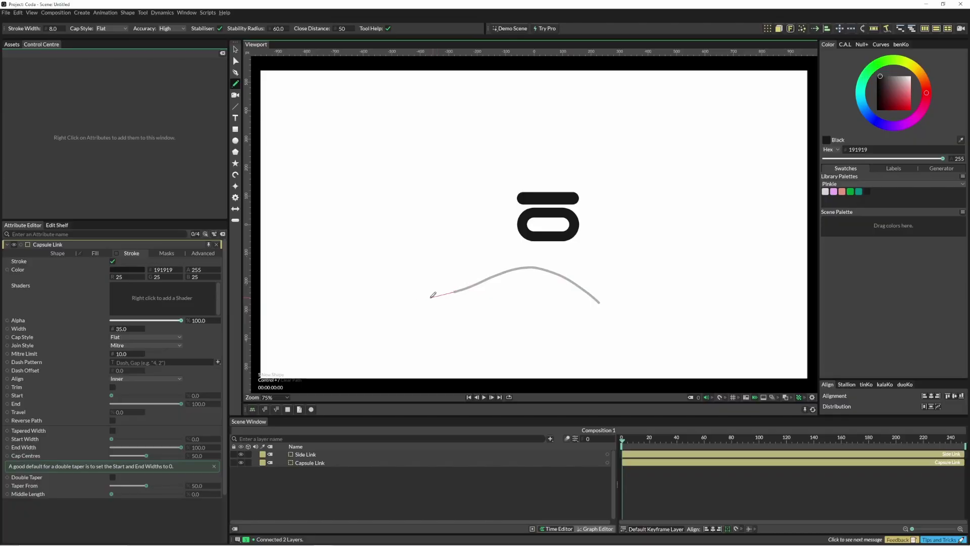
# - Draw a closed freehand Pencil loop around the capsule links
pyautogui.moveTo(431, 296)
pyautogui.mouseDown()
pyautogui.moveTo(382, 271)
pyautogui.moveTo(376, 227)
pyautogui.mouseUp()
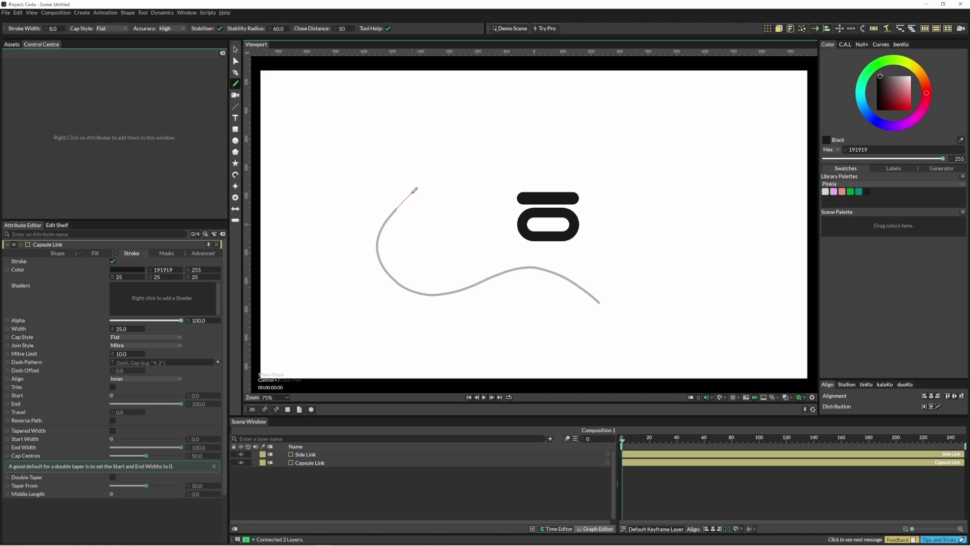
pyautogui.moveTo(414, 190)
pyautogui.mouseDown()
pyautogui.moveTo(469, 118)
pyautogui.moveTo(495, 114)
pyautogui.moveTo(538, 154)
pyautogui.moveTo(582, 164)
pyautogui.moveTo(668, 132)
pyautogui.moveTo(710, 152)
pyautogui.moveTo(725, 176)
pyautogui.moveTo(727, 255)
pyautogui.moveTo(777, 315)
pyautogui.moveTo(770, 349)
pyautogui.moveTo(728, 375)
pyautogui.moveTo(679, 362)
pyautogui.moveTo(581, 287)
pyautogui.mouseUp()
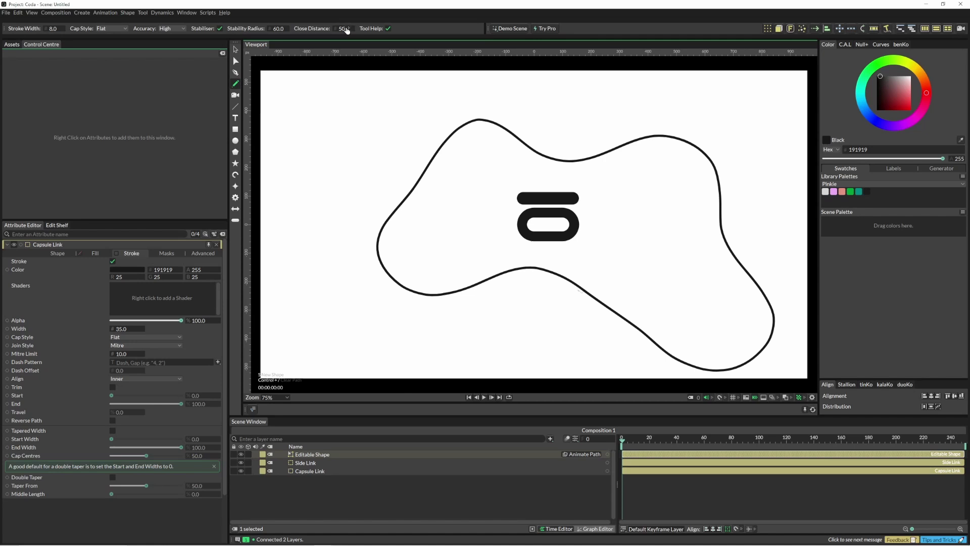
# - Set Capsule Link's stroke Align to Inner
pyautogui.click(300, 473)
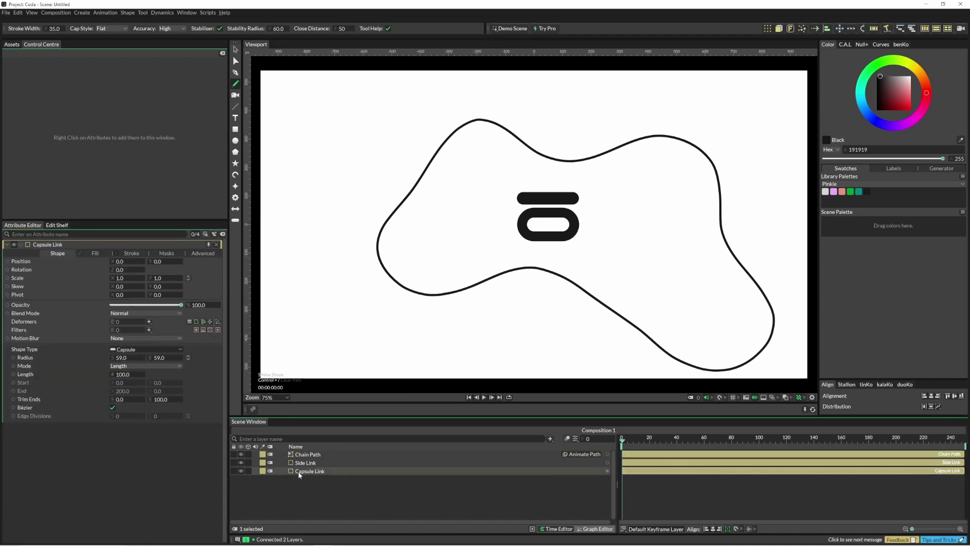
pyautogui.click(132, 253)
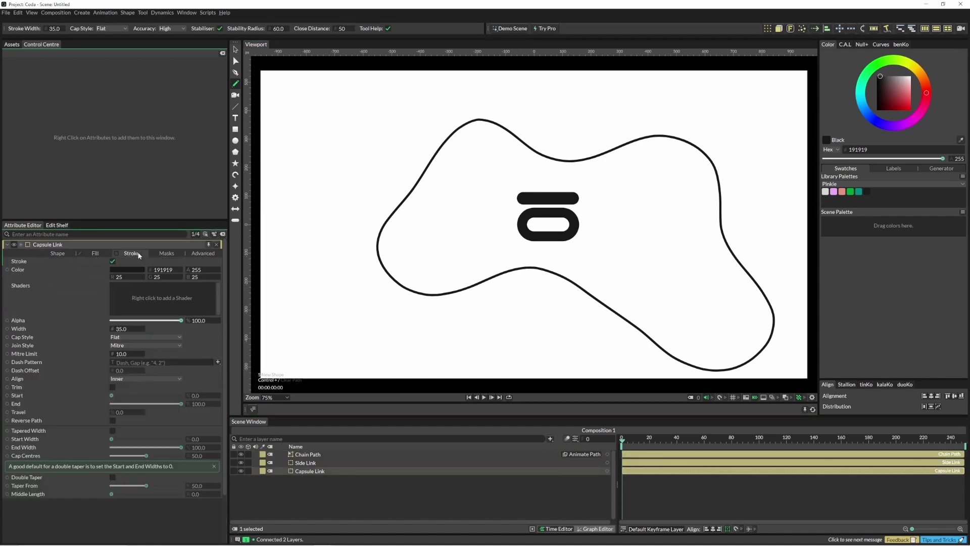
pyautogui.click(118, 380)
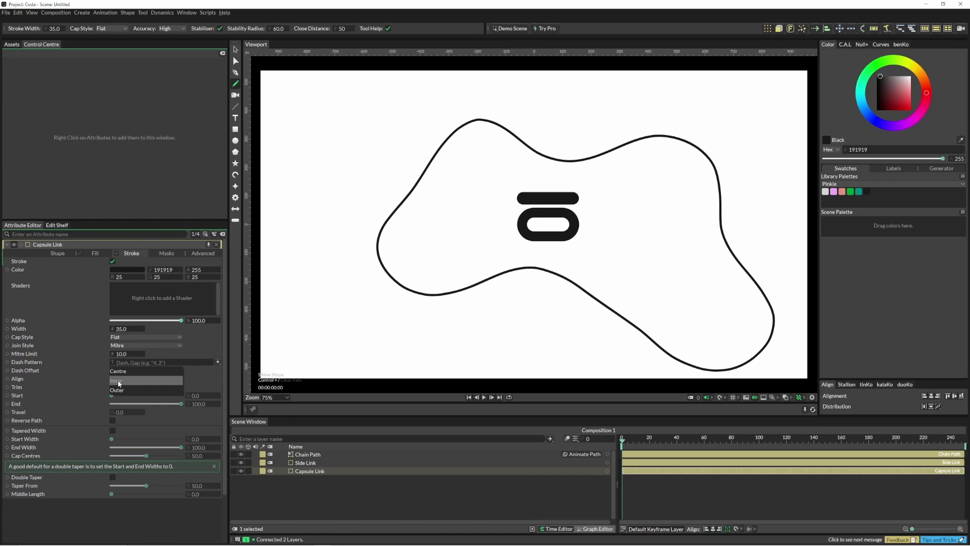
pyautogui.click(120, 380)
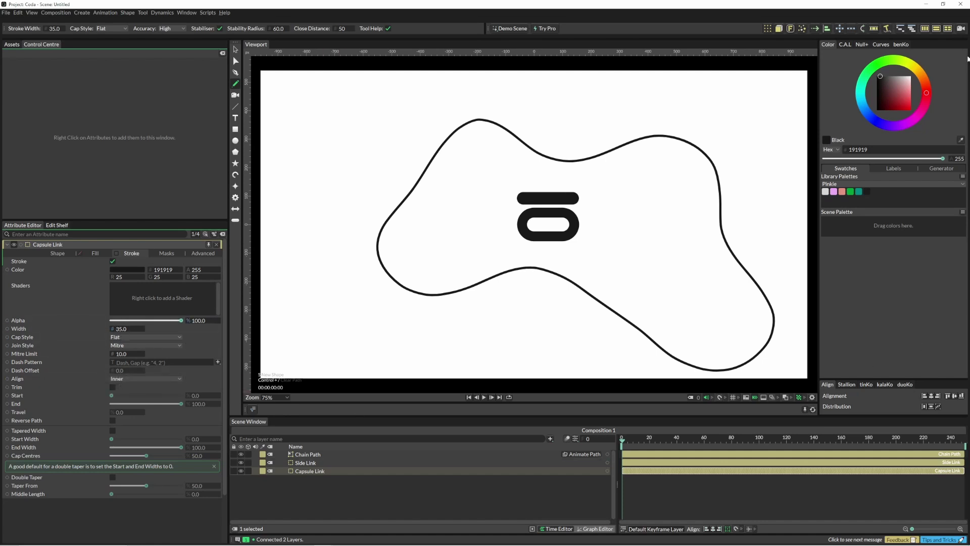
# - Create a Color Array from the palette, wire it into Capsule Link's Stroke.Color, and select the links
pyautogui.click(963, 177)
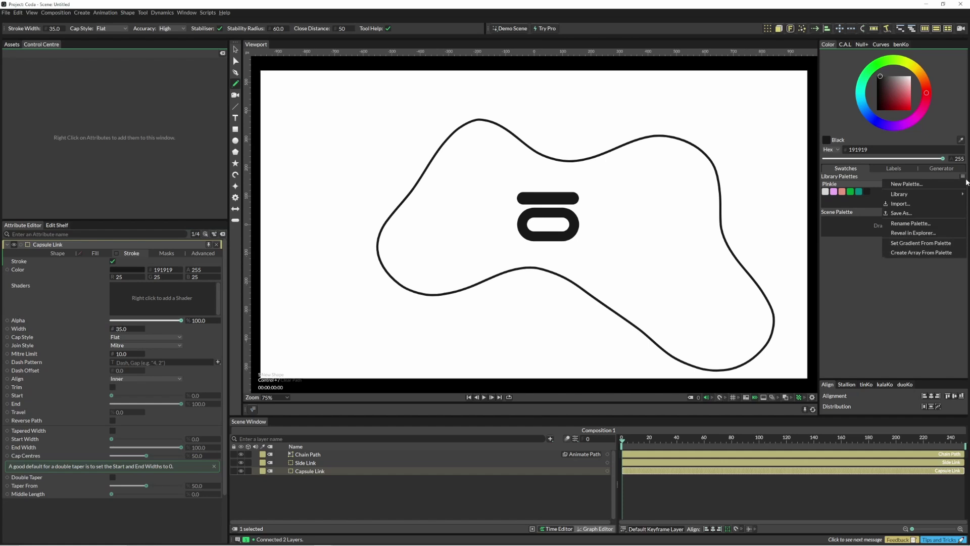
pyautogui.click(917, 254)
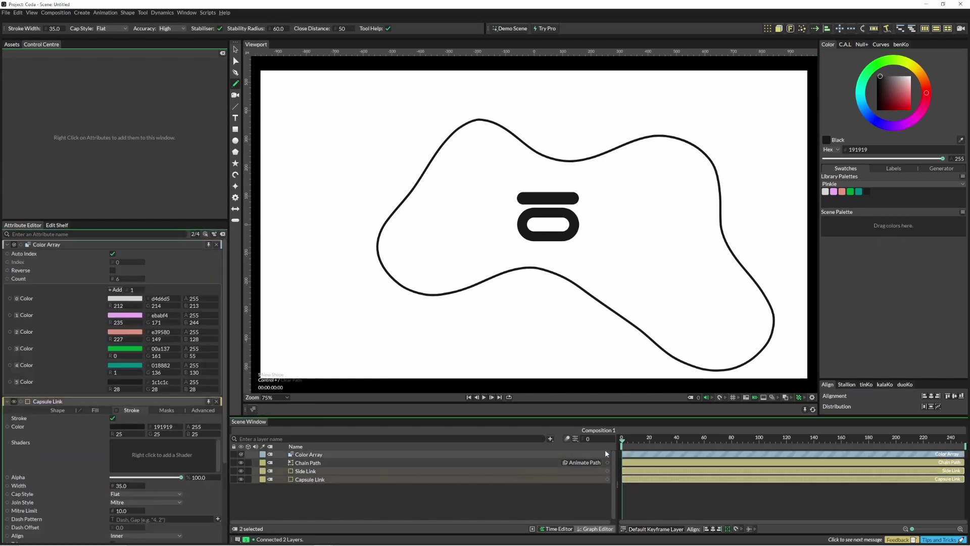
pyautogui.moveTo(607, 456)
pyautogui.mouseDown()
pyautogui.moveTo(498, 484)
pyautogui.moveTo(446, 482)
pyautogui.mouseUp()
pyautogui.click(467, 482)
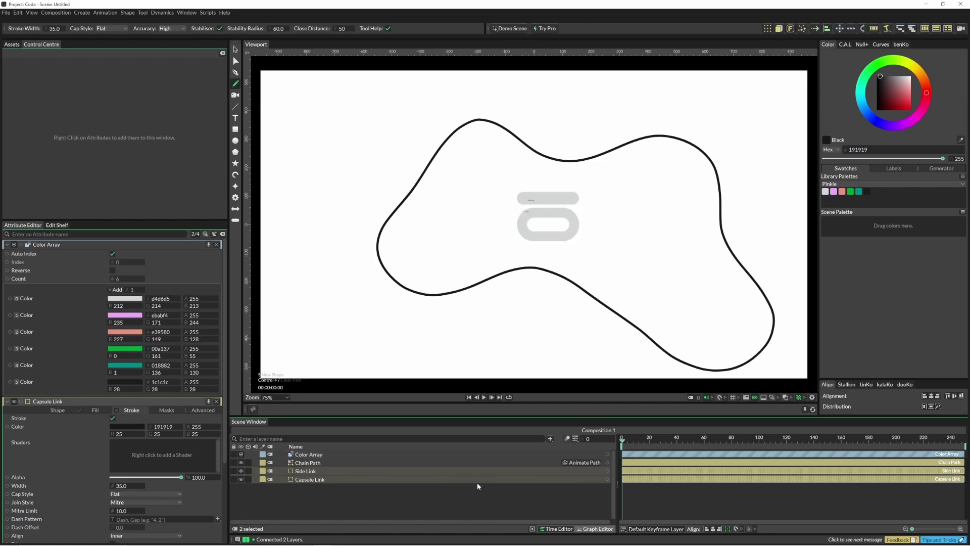
pyautogui.click(235, 49)
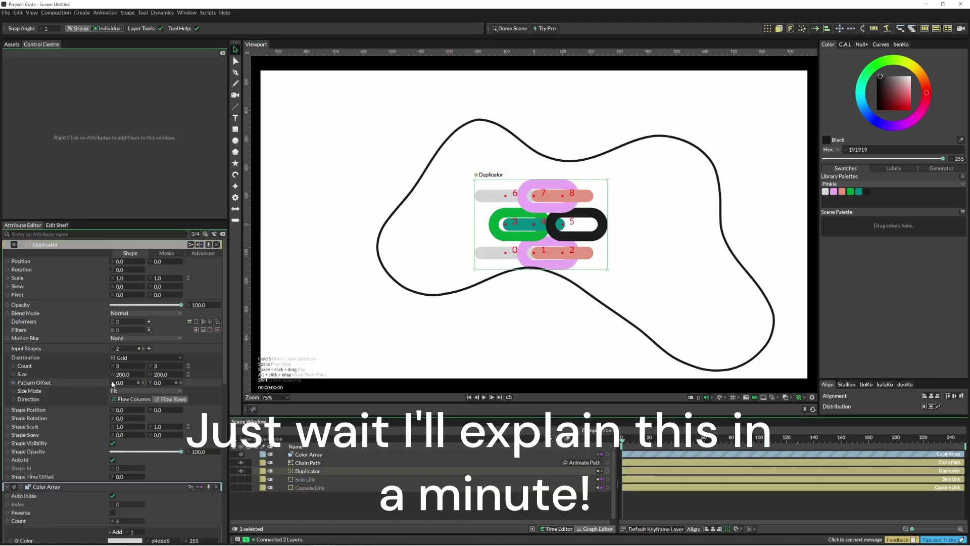
# - Duplicate the links 31 times along Chain Path and preview the Frame [Travel] animation
pyautogui.click(144, 358)
pyautogui.click(125, 456)
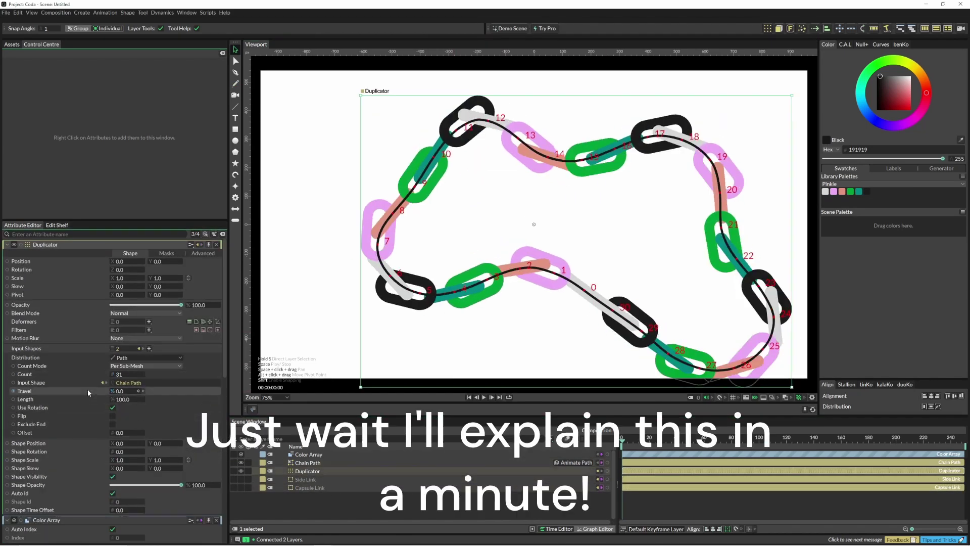
pyautogui.click(328, 470)
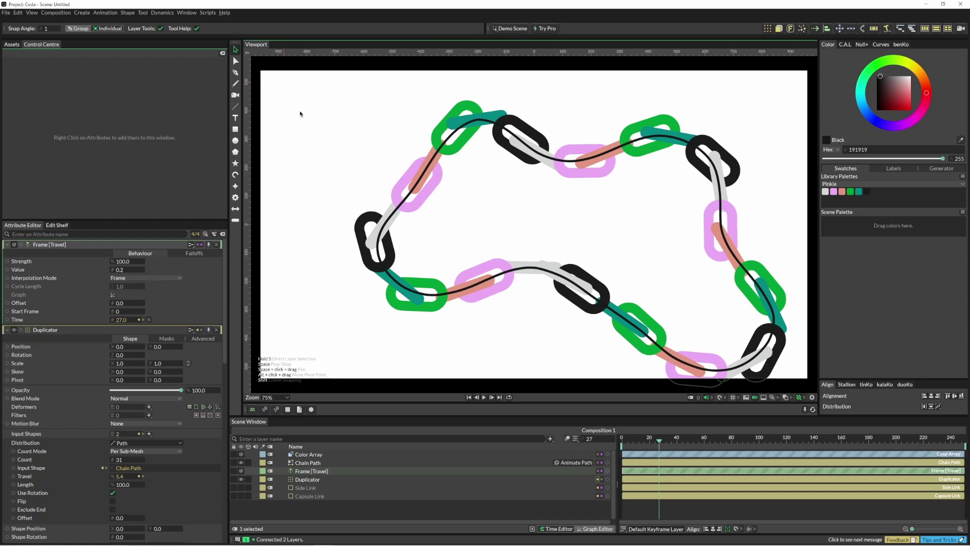
pyautogui.press('space')
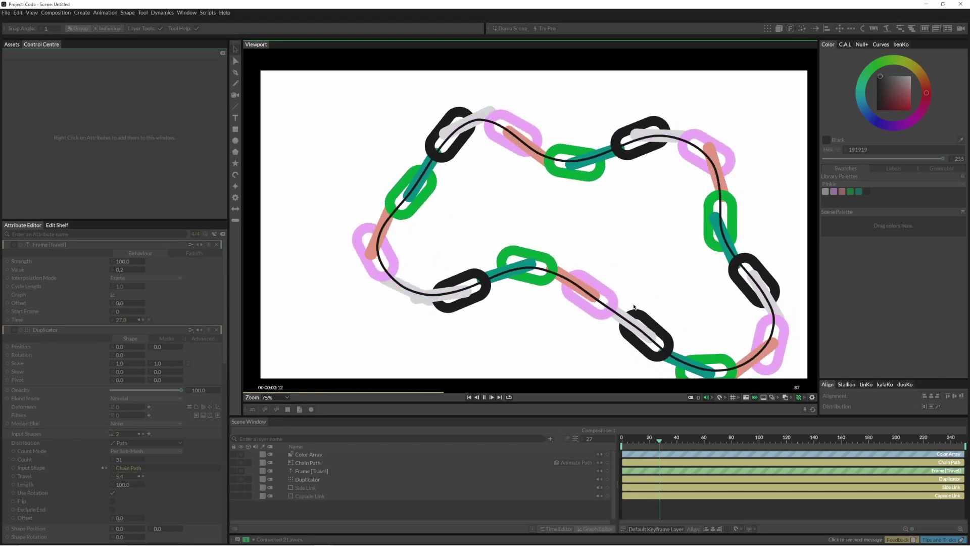
# - Add an Align effect to Capsule Link and preview the animation
pyautogui.click(310, 496)
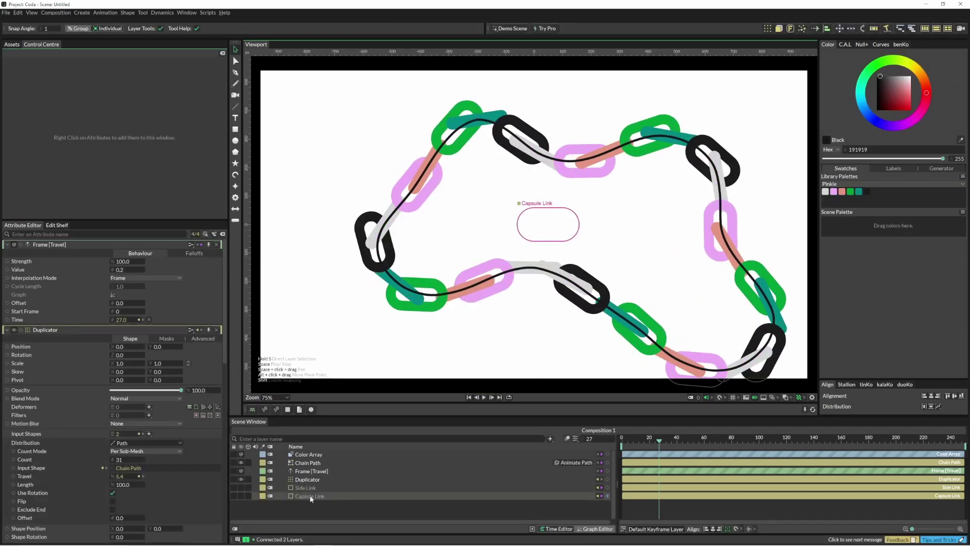
pyautogui.click(827, 29)
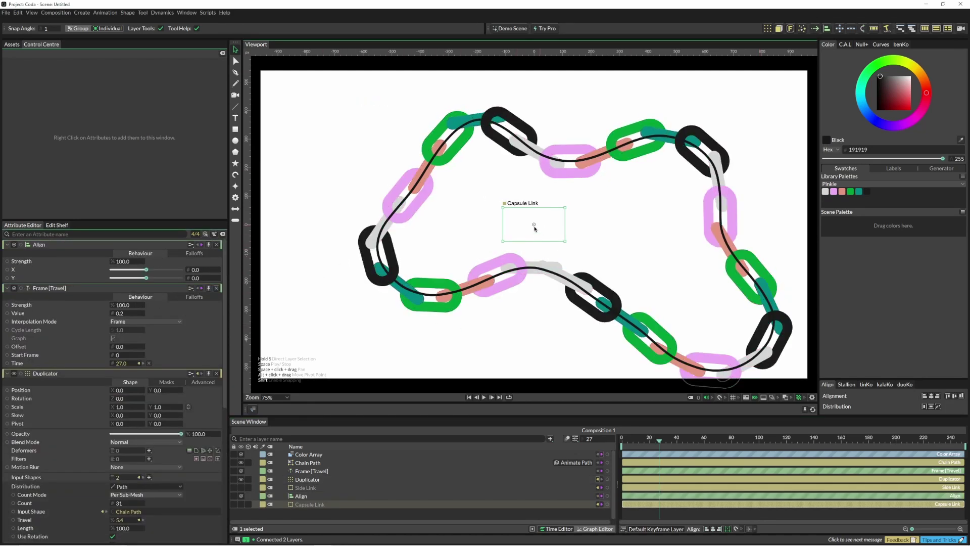
pyautogui.press('space')
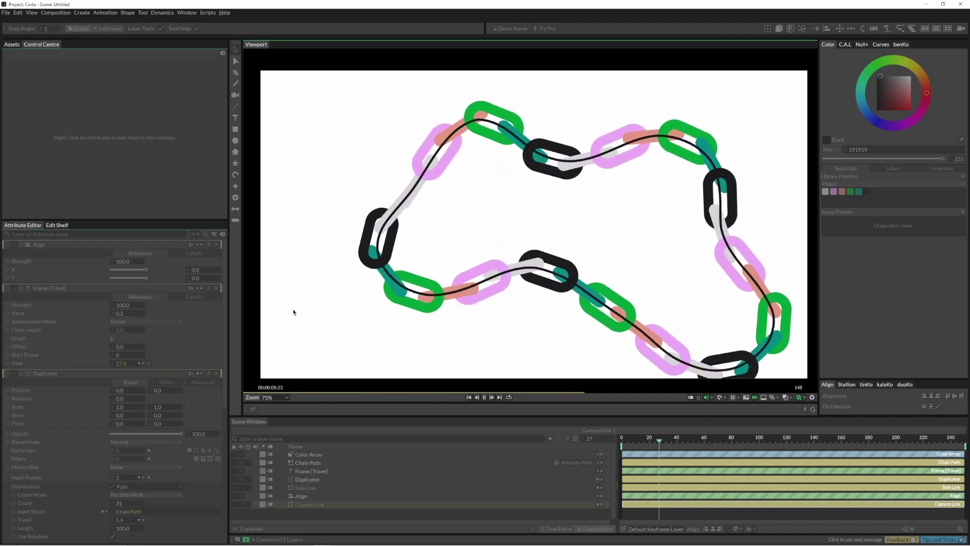
pyautogui.press('space')
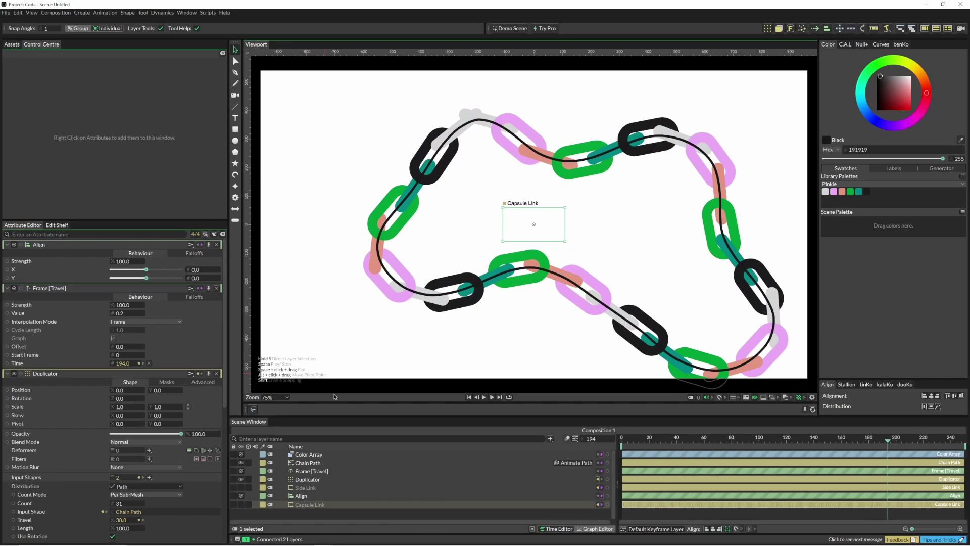
# - Reduce the Duplicator Count from 31 to 27 and preview the result
pyautogui.click(307, 480)
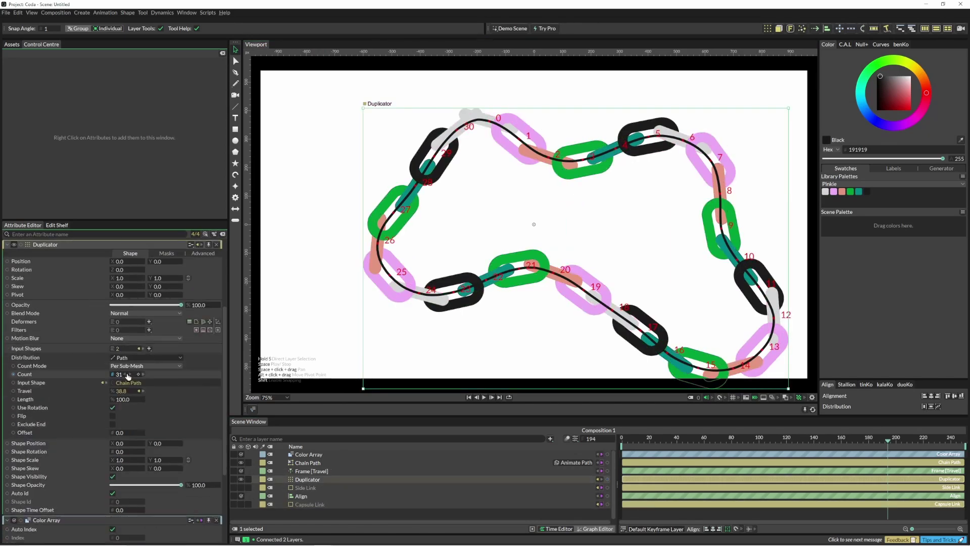
pyautogui.moveTo(128, 375); pyautogui.dragTo(125, 374)
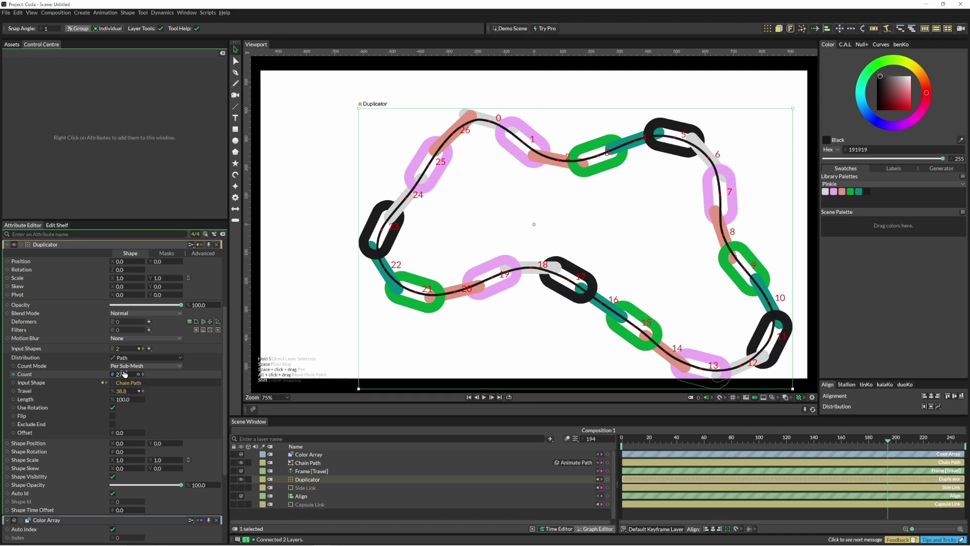
pyautogui.press('space')
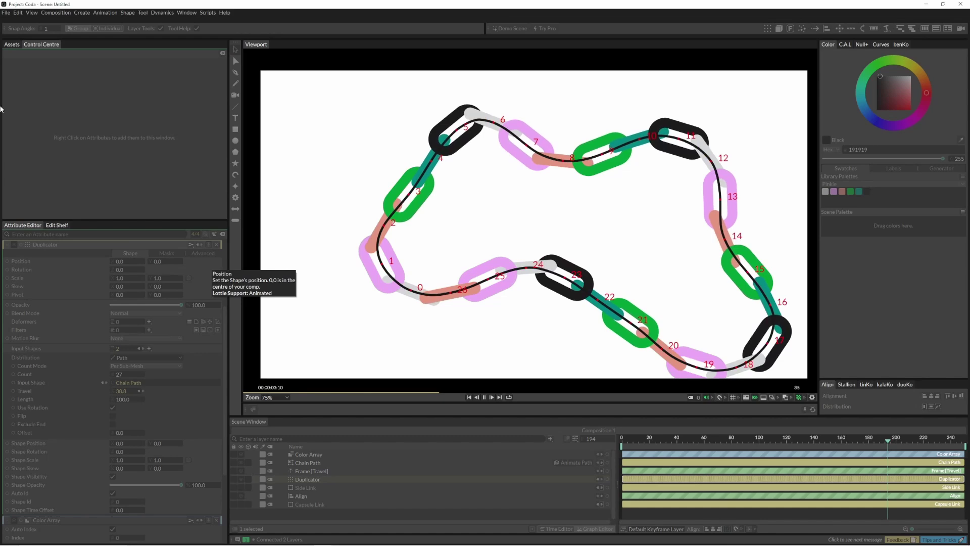
pyautogui.press('space')
# - Duplicate Composition 1 into Composition 2 with Ctrl+D
pyautogui.click(10, 46)
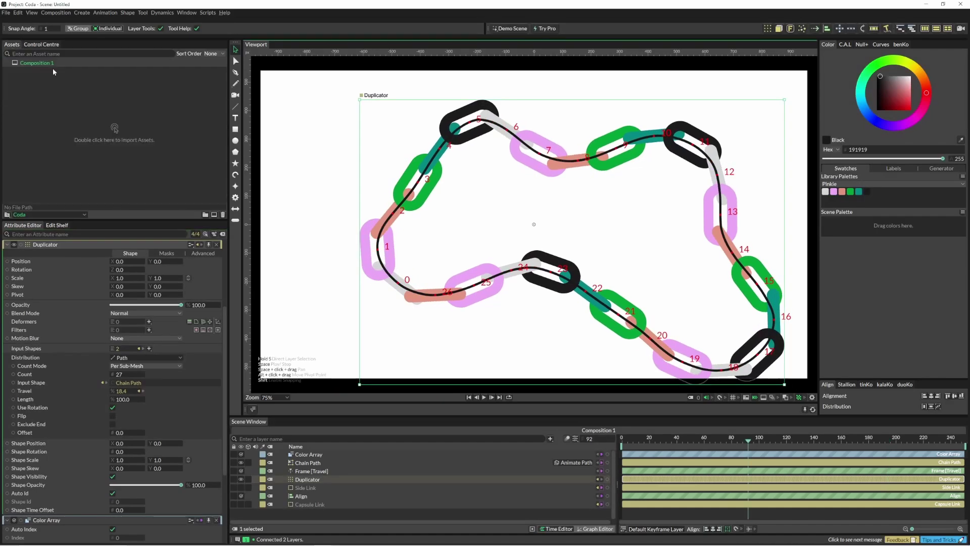
pyautogui.click(61, 63)
pyautogui.hotkey('ctrl', 'd')
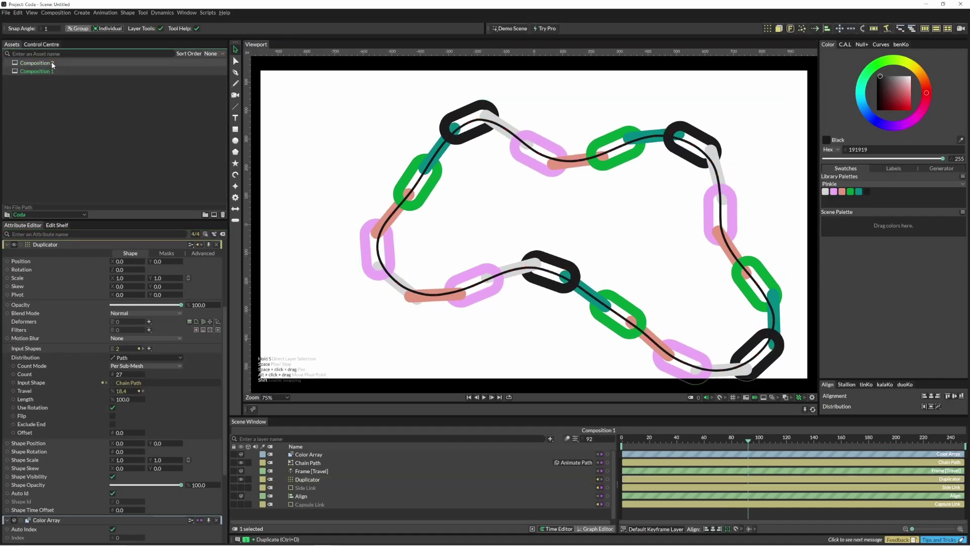
# - Delete the Duplicator in Composition 2 and nest the Align layer under Capsule Link
pyautogui.click(291, 478)
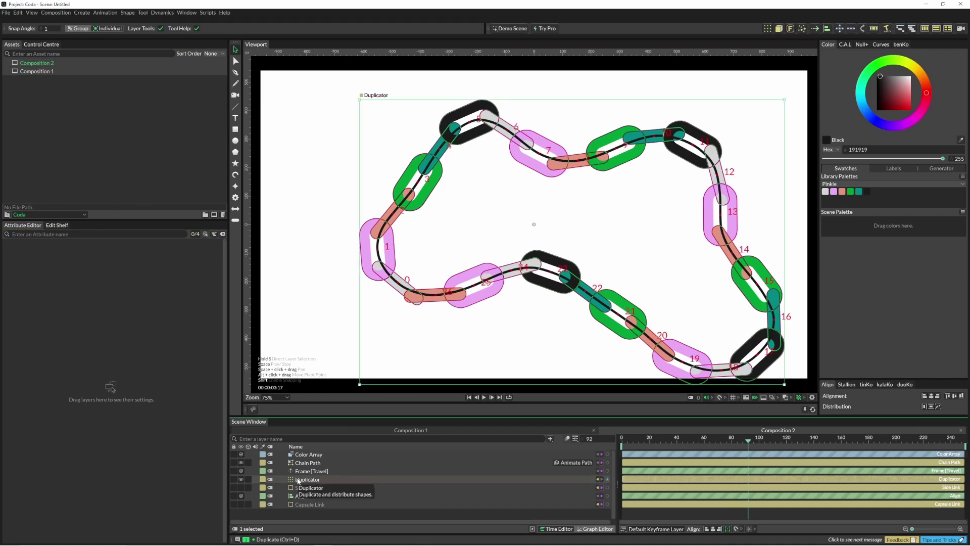
pyautogui.press('Delete')
pyautogui.click(271, 496)
pyautogui.click(260, 488)
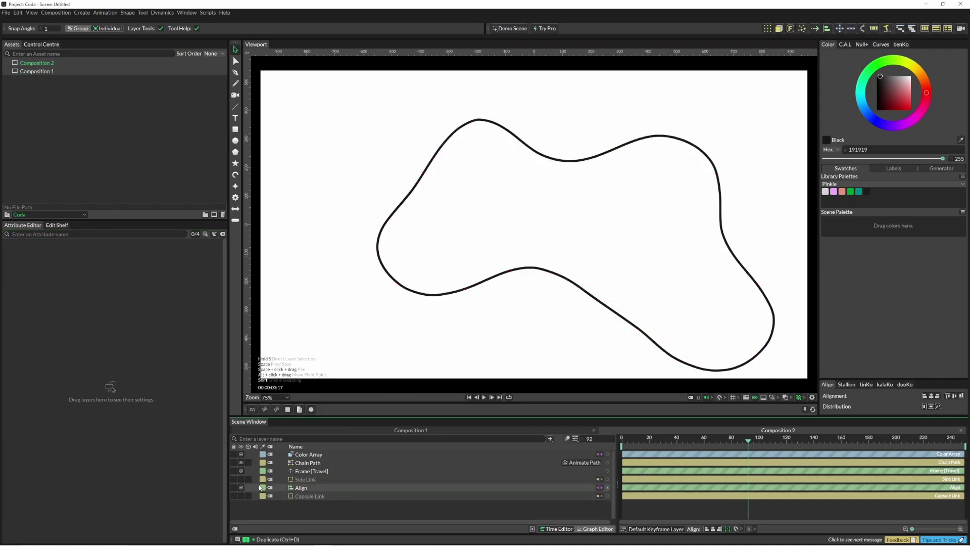
pyautogui.moveTo(300, 489); pyautogui.dragTo(310, 498)
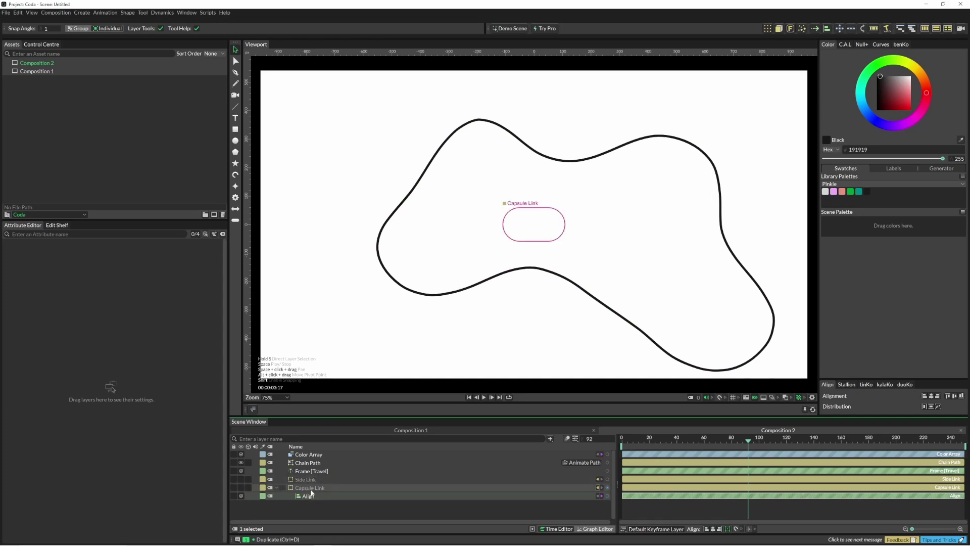
# - Draw a small ellipse and duplicate it as 26 dots along Chain Path
pyautogui.click(235, 141)
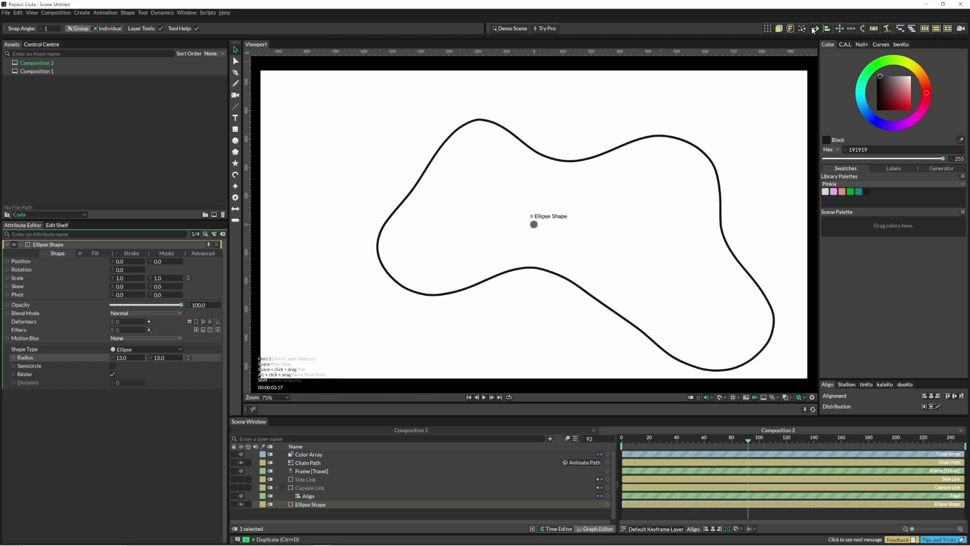
pyautogui.click(770, 29)
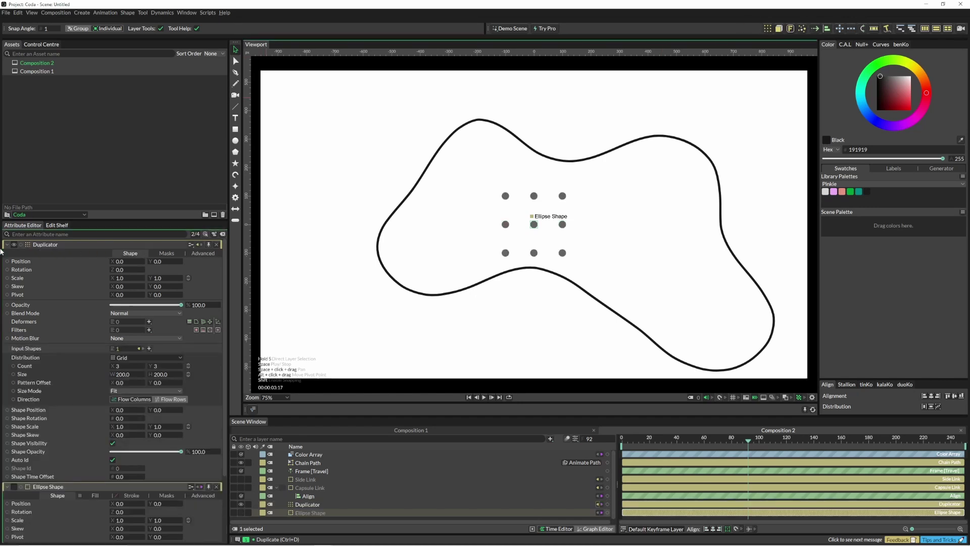
pyautogui.click(181, 357)
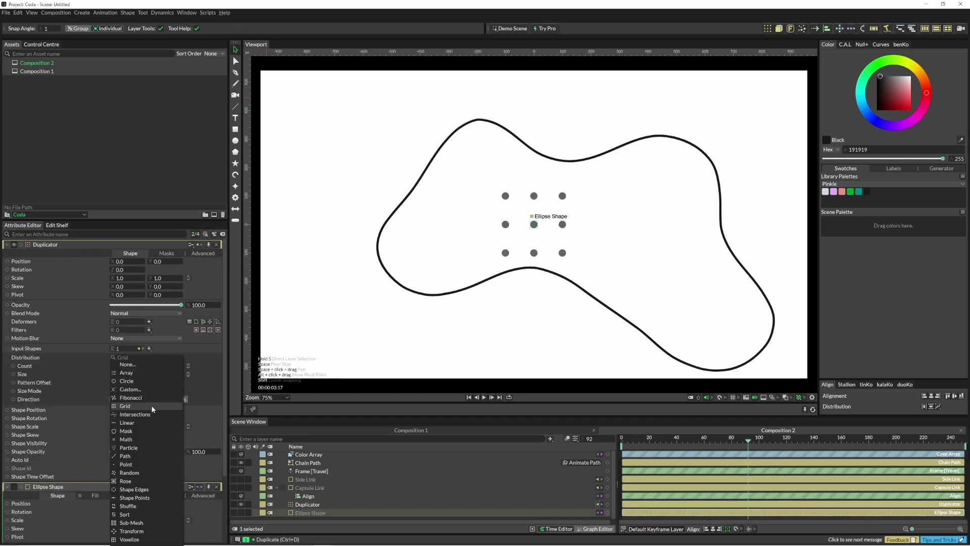
pyautogui.click(134, 457)
pyautogui.moveTo(309, 463); pyautogui.dragTo(185, 379)
pyautogui.moveTo(119, 375); pyautogui.dragTo(132, 374)
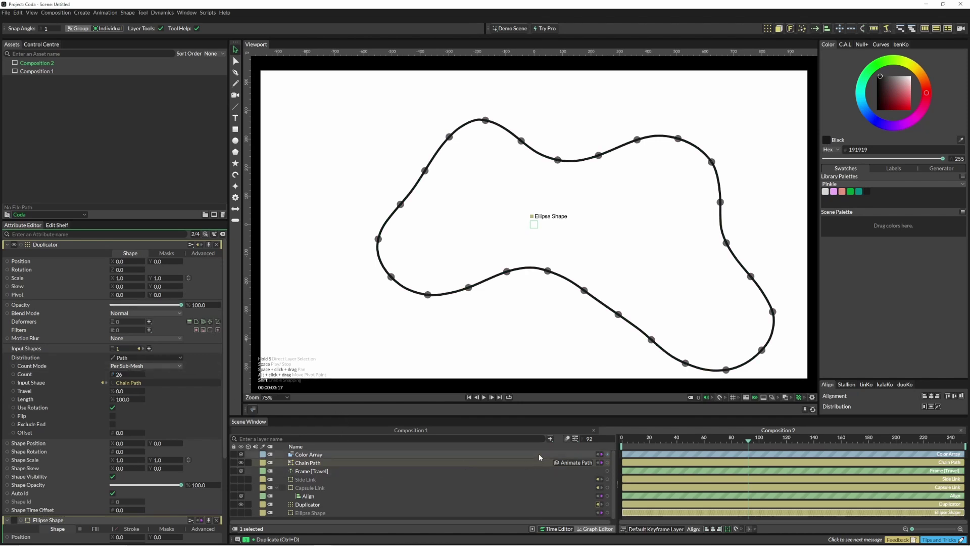
# - Add a Points to Path layer via the 'point' search and adjust its settings
pyautogui.click(550, 439)
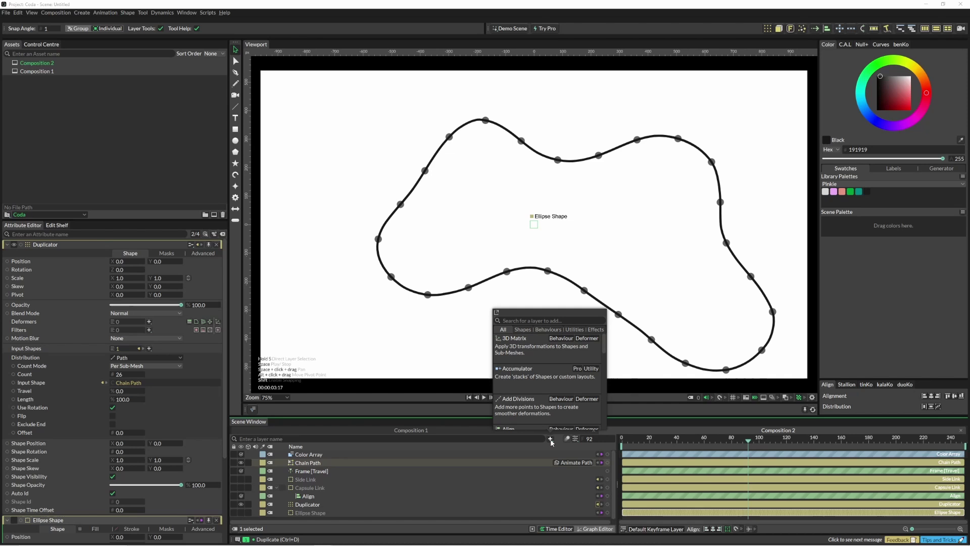
pyautogui.write('point')
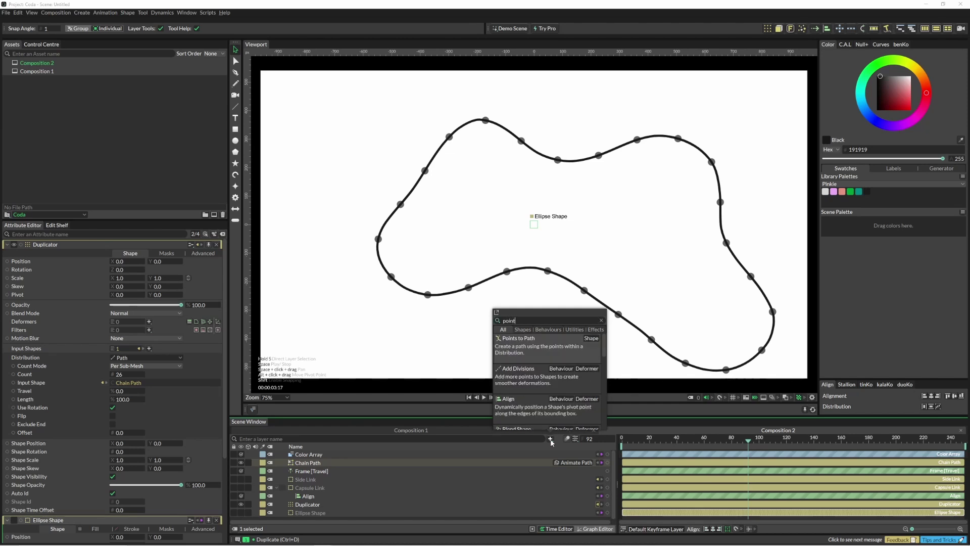
pyautogui.press('Return')
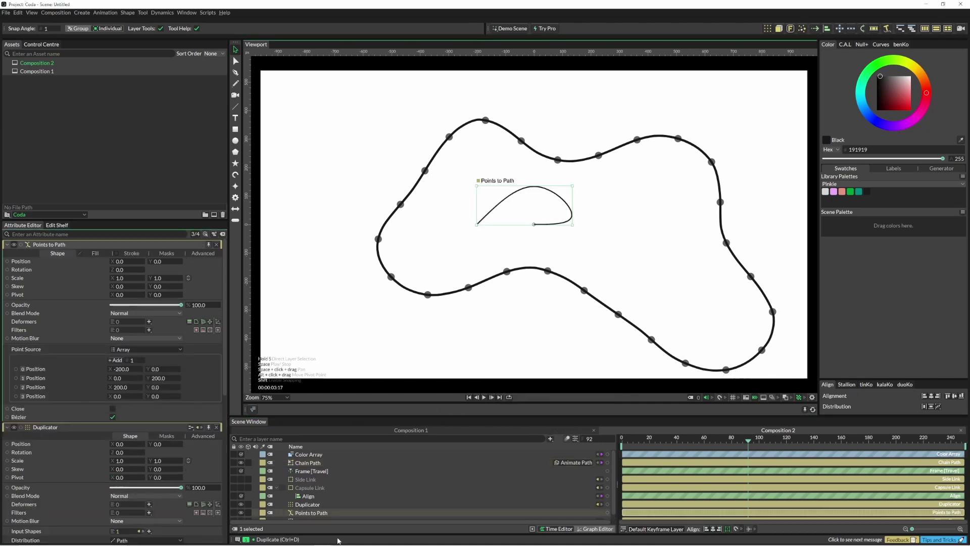
pyautogui.click(301, 516)
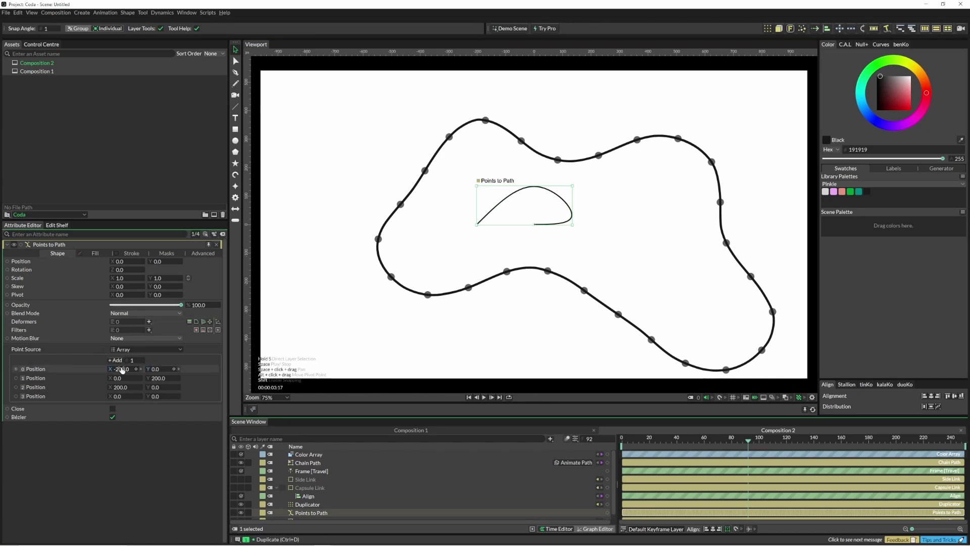
pyautogui.moveTo(112, 370)
pyautogui.mouseDown()
pyautogui.moveTo(92, 372)
pyautogui.moveTo(121, 380)
pyautogui.moveTo(122, 366)
pyautogui.mouseUp()
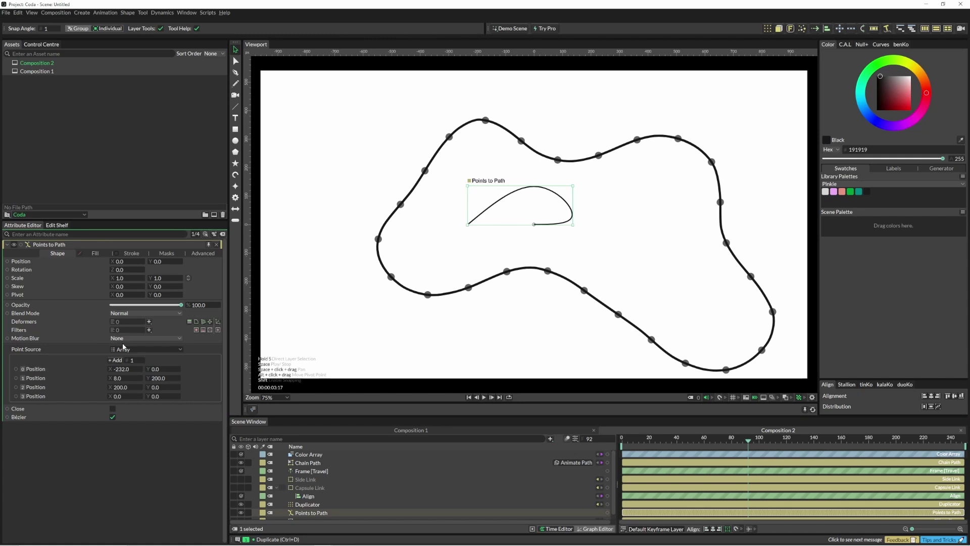
# - Feed the Duplicator's dots in as Sub-Mesh points, untick Bézier and tick Close
pyautogui.click(124, 349)
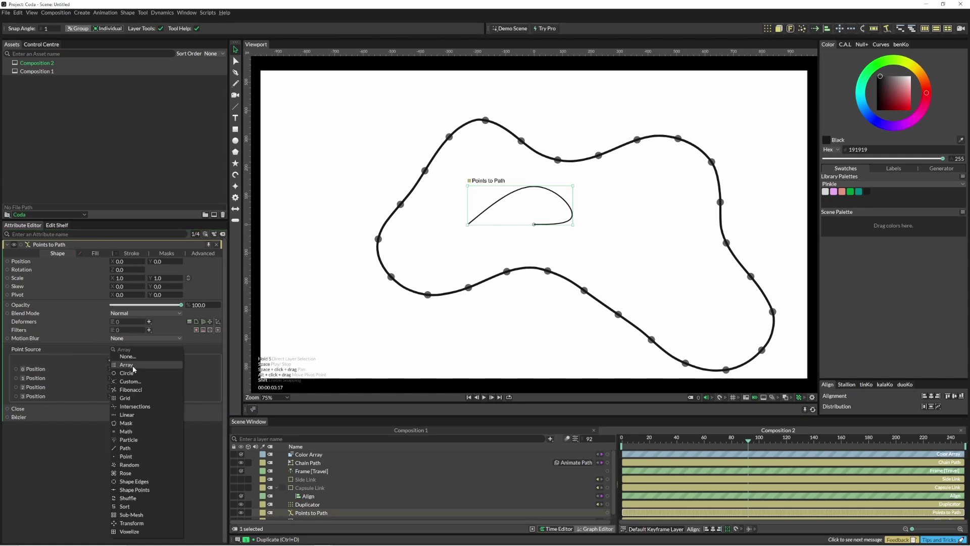
pyautogui.click(131, 514)
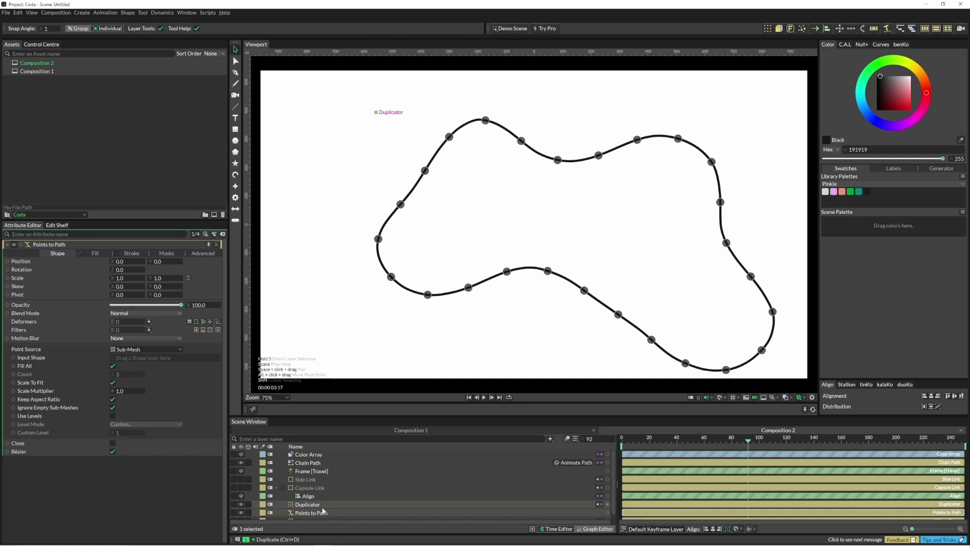
pyautogui.moveTo(319, 505); pyautogui.dragTo(175, 355)
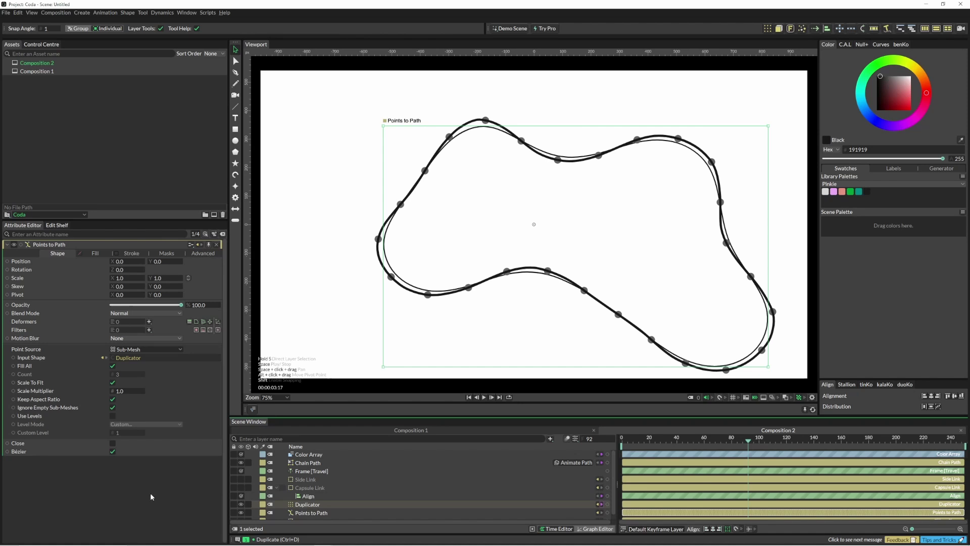
pyautogui.click(112, 452)
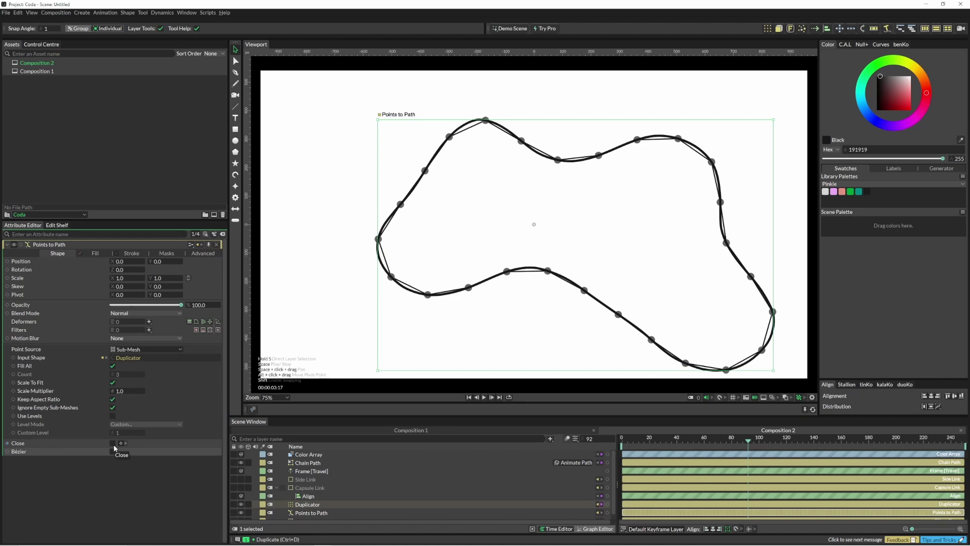
pyautogui.click(112, 443)
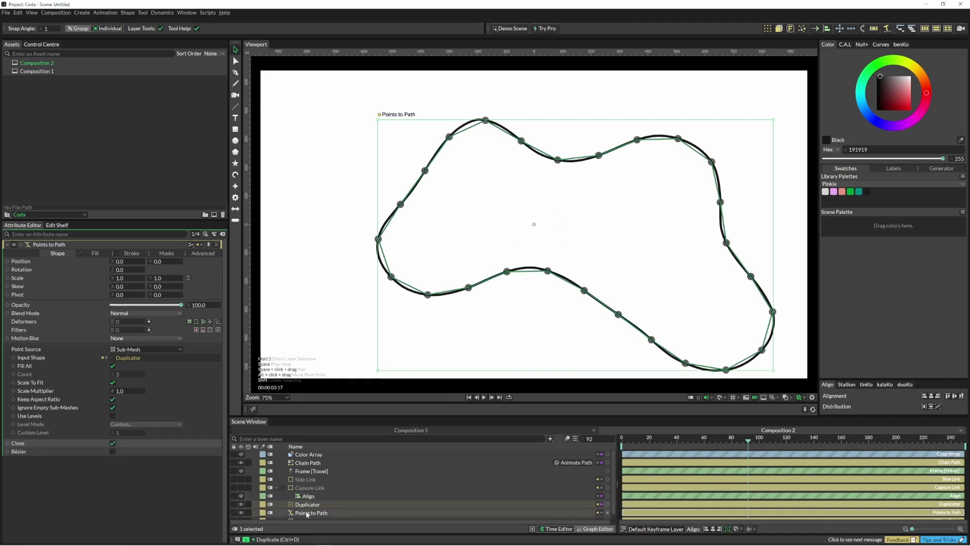
pyautogui.scroll(-1, 308, 514)
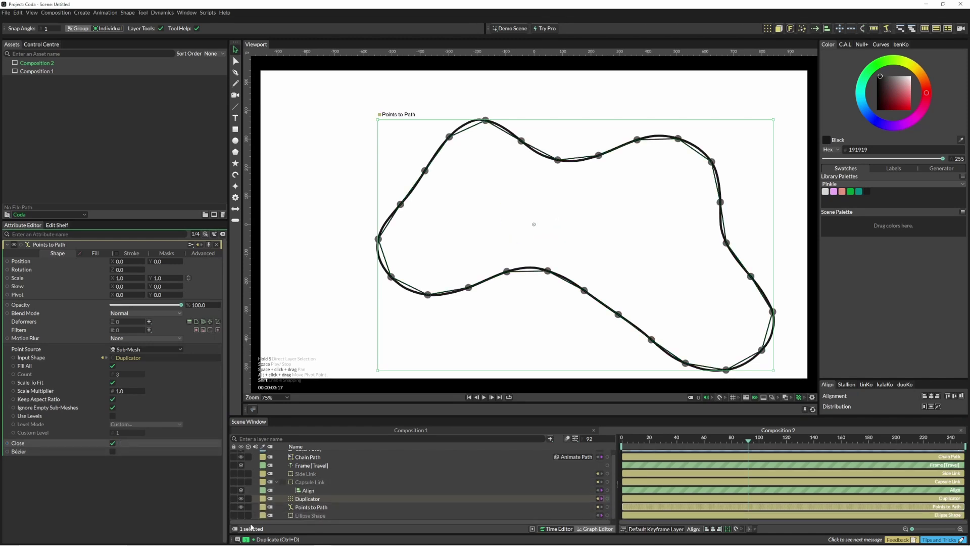
pyautogui.scroll(1, 247, 510)
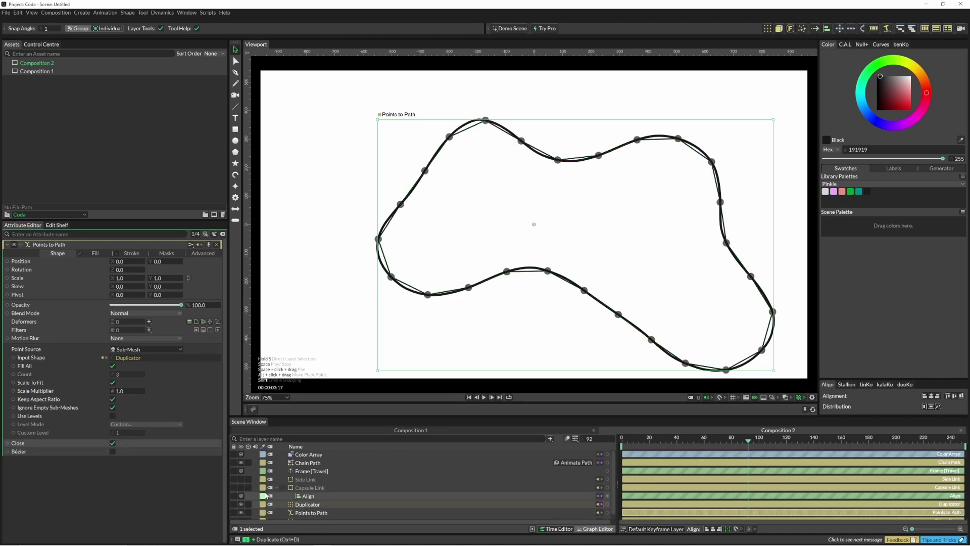
# - Hide Chain Path and preview the animation
pyautogui.click(240, 463)
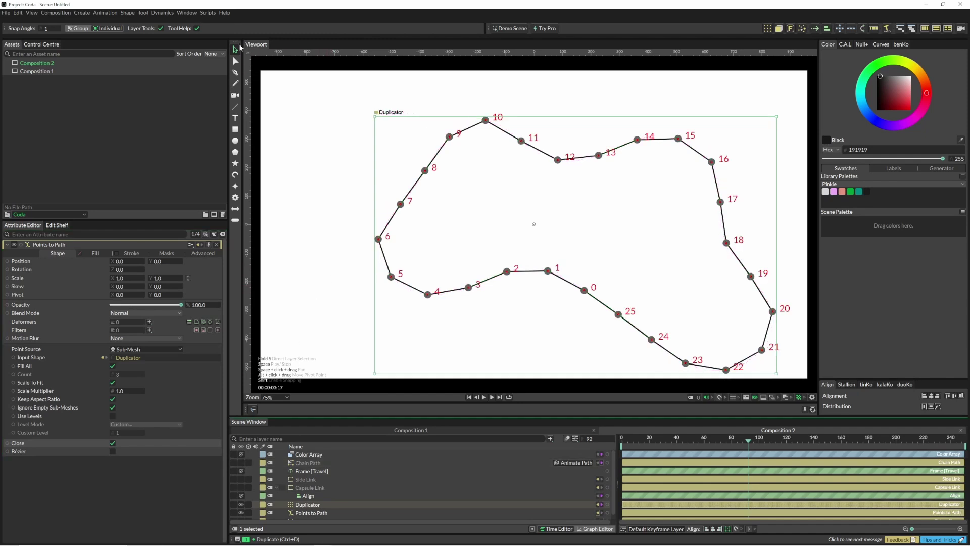
pyautogui.click(334, 211)
pyautogui.press('space')
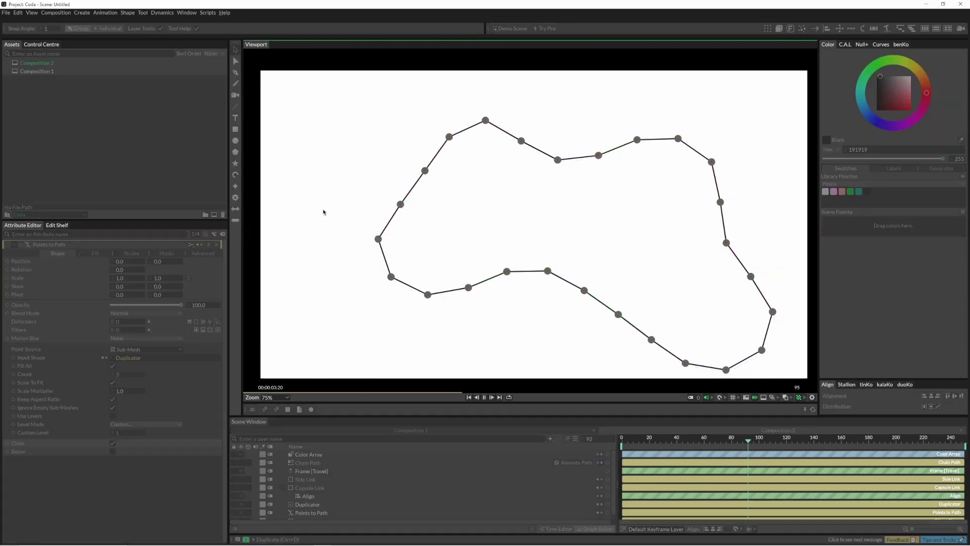
pyautogui.press('space')
# - Drive the Duplicator's Travel from Frame [Travel] and play the travelling dots
pyautogui.click(581, 504)
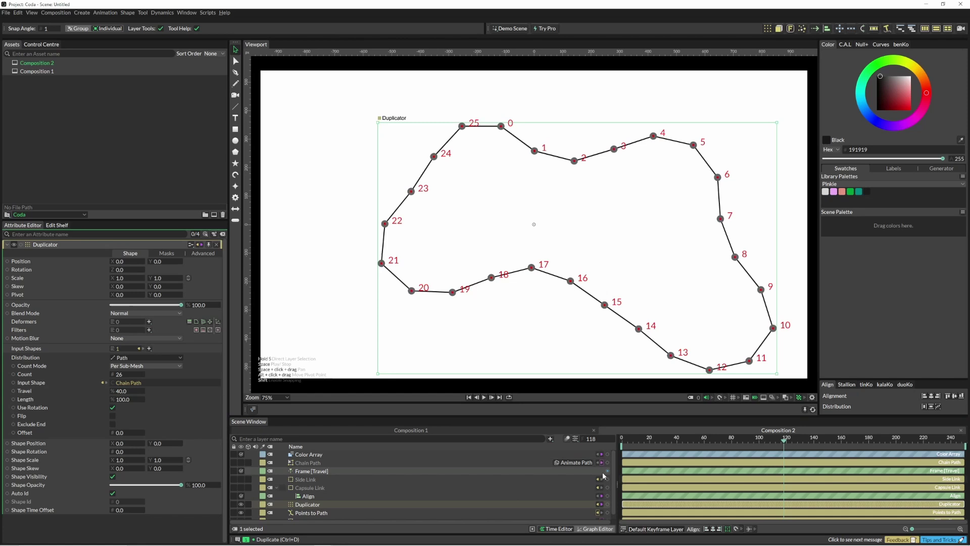
pyautogui.moveTo(608, 471); pyautogui.dragTo(126, 391)
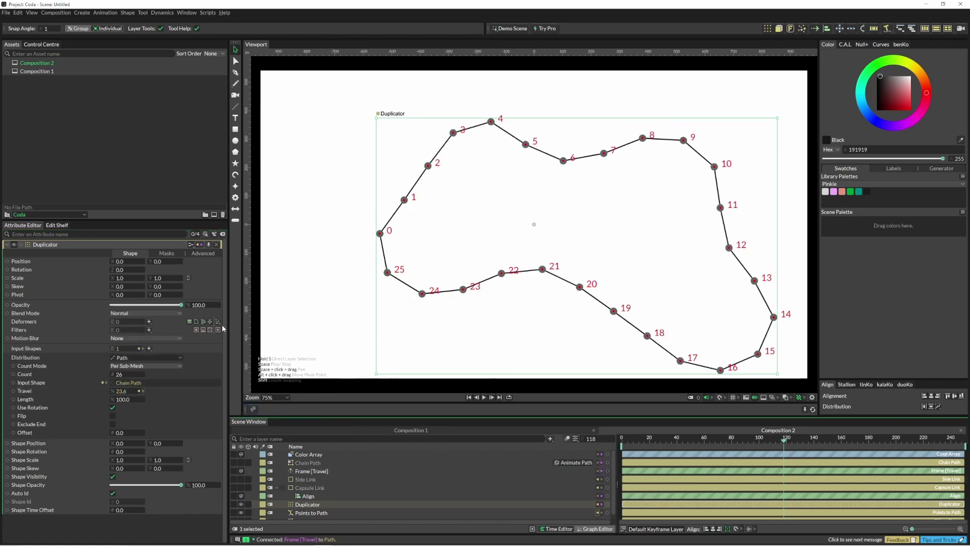
pyautogui.click(268, 316)
pyautogui.press('space')
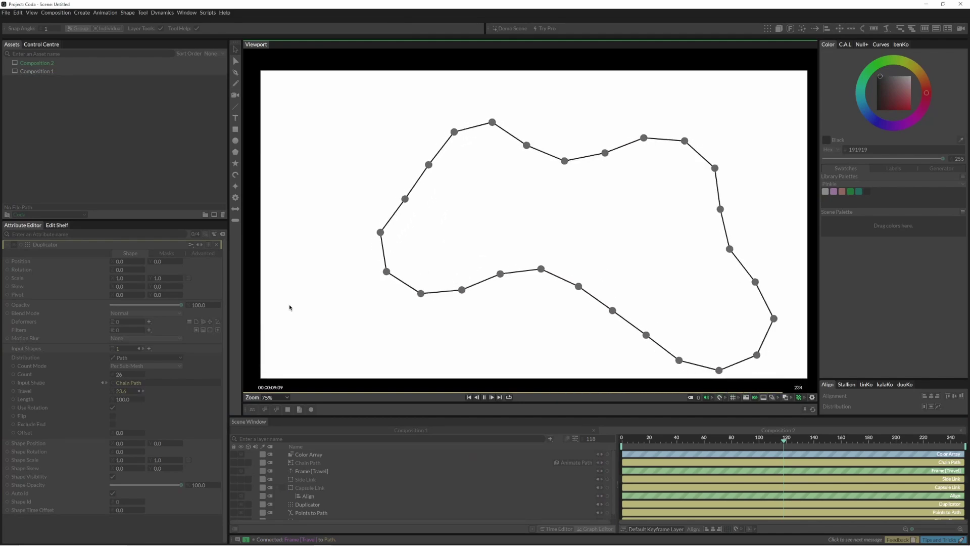
pyautogui.press('space')
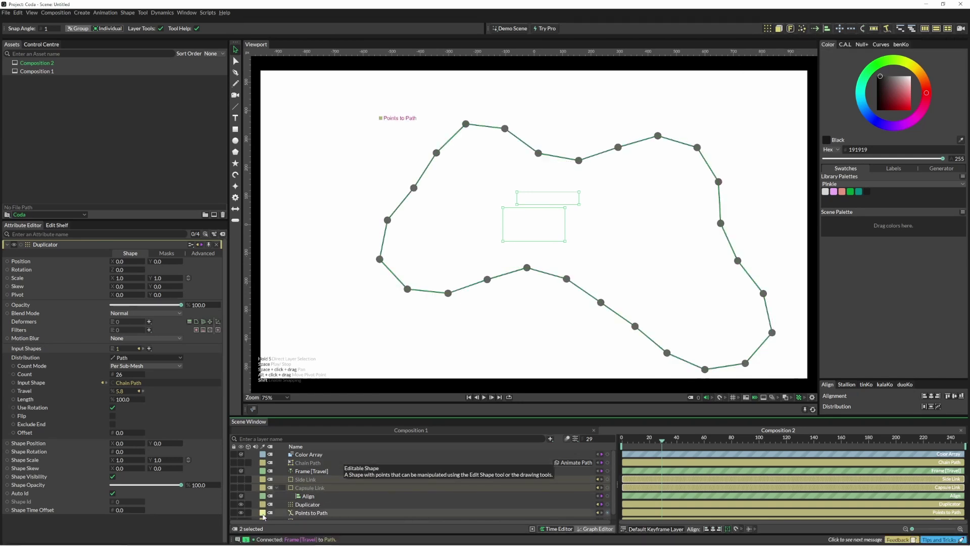
# - Show Side Link and Capsule Link and repeat them in a new Duplicator 2
pyautogui.click(241, 488)
pyautogui.click(241, 479)
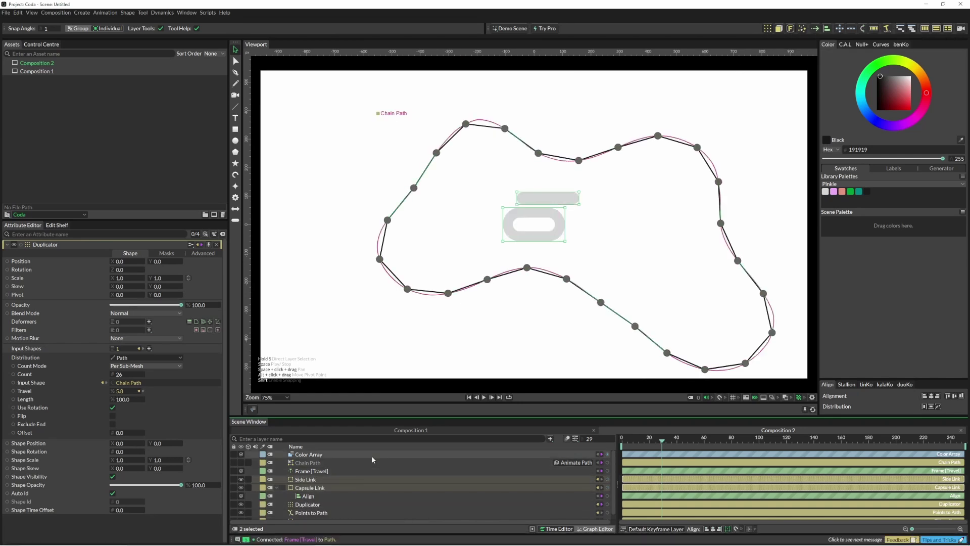
pyautogui.click(767, 29)
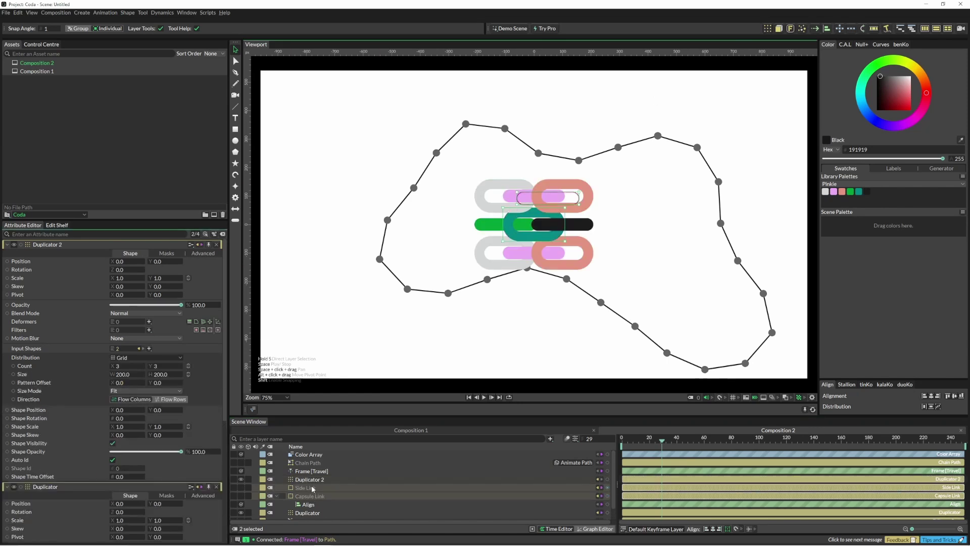
pyautogui.click(307, 479)
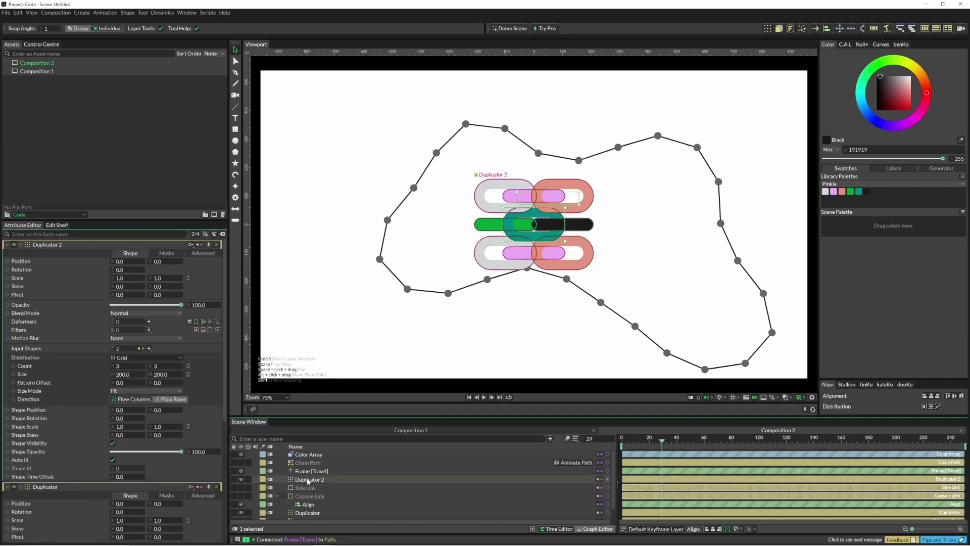
# - Set Duplicator 2's Distribution to Shape Edges using the Points to Path layer
pyautogui.click(132, 360)
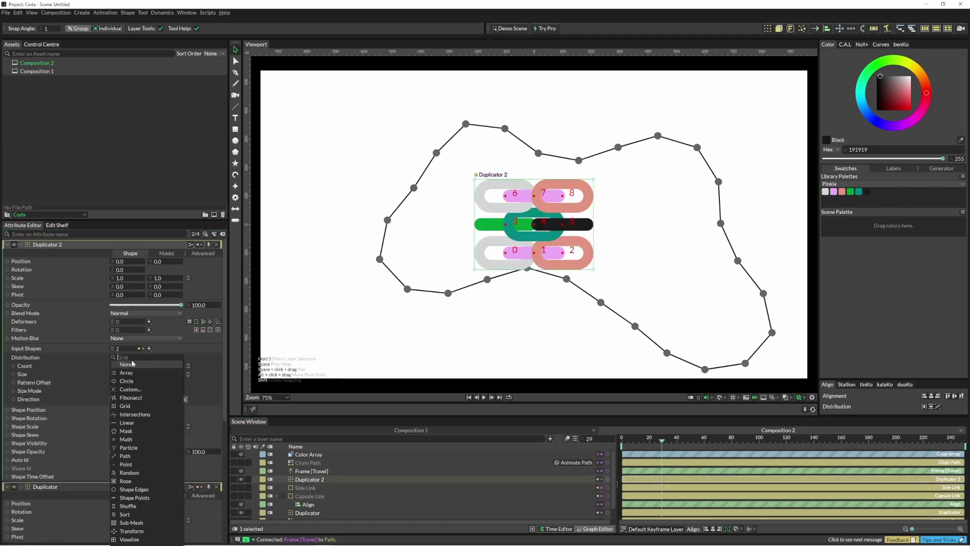
pyautogui.click(147, 490)
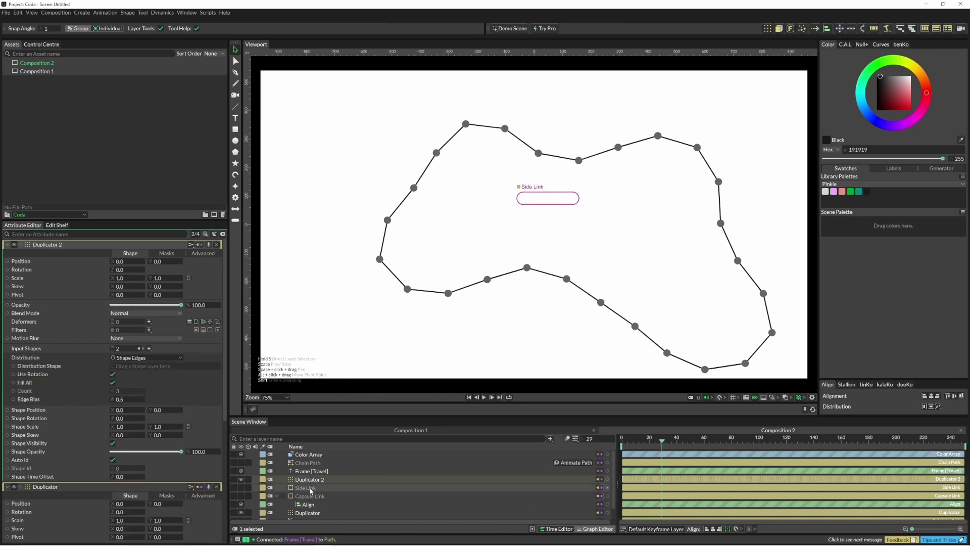
pyautogui.scroll(-1, 321, 490)
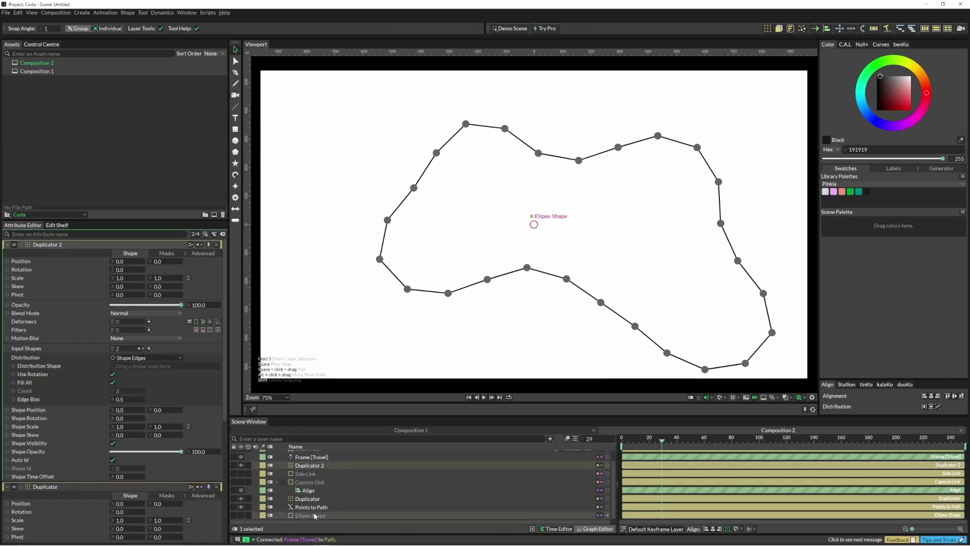
pyautogui.moveTo(309, 508); pyautogui.dragTo(174, 368)
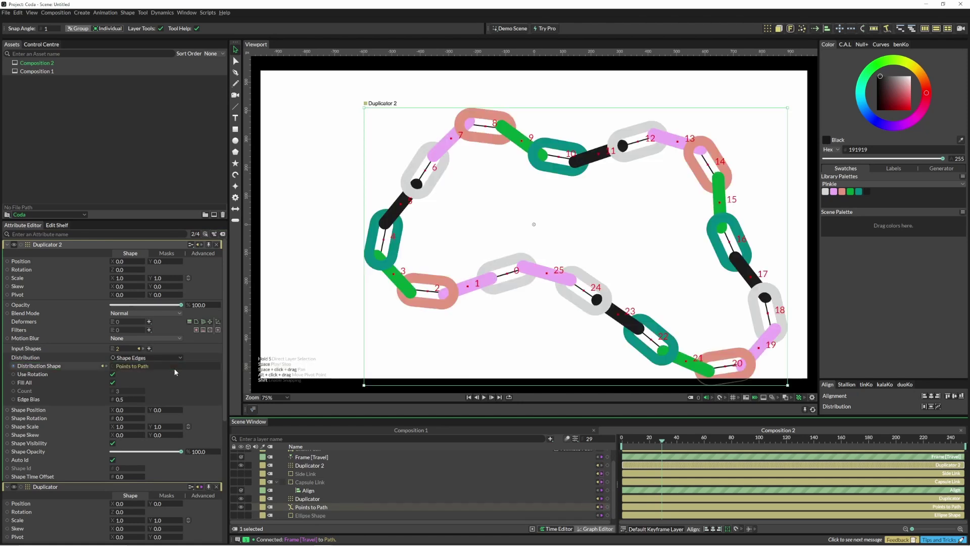
pyautogui.press('space')
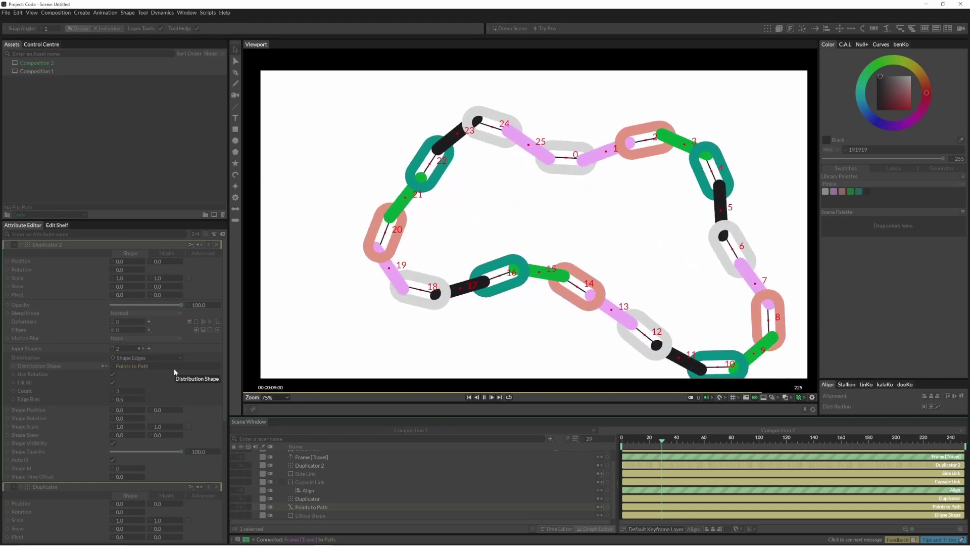
pyautogui.press('space')
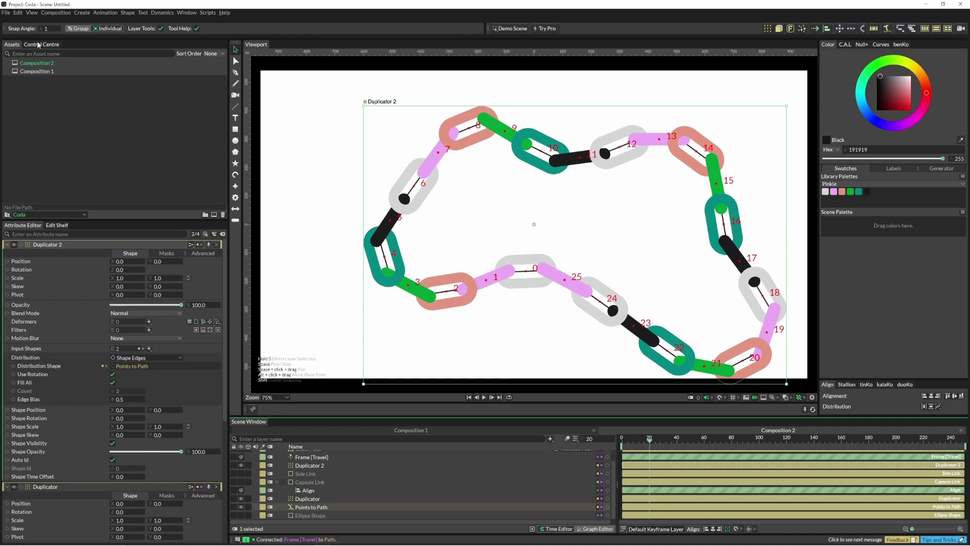
pyautogui.doubleClick(36, 71)
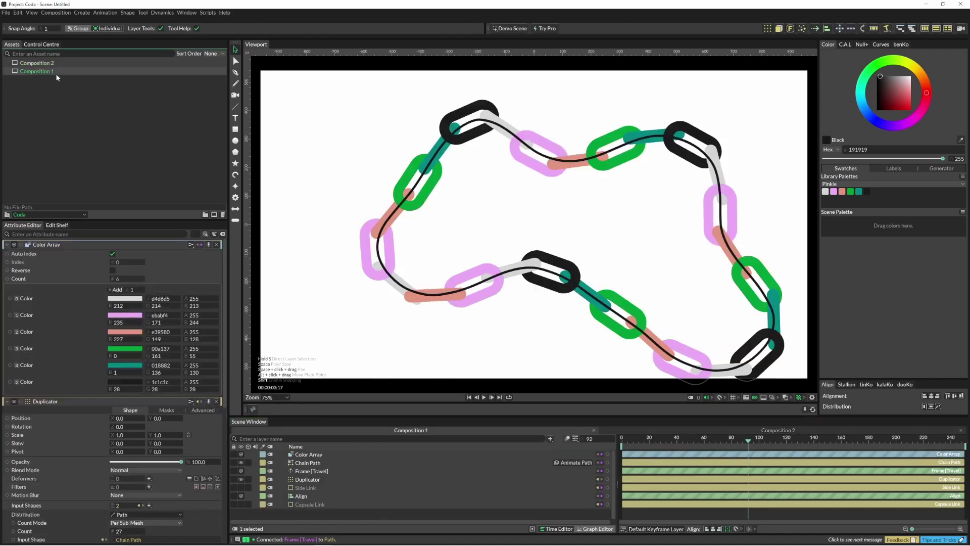
pyautogui.press('space')
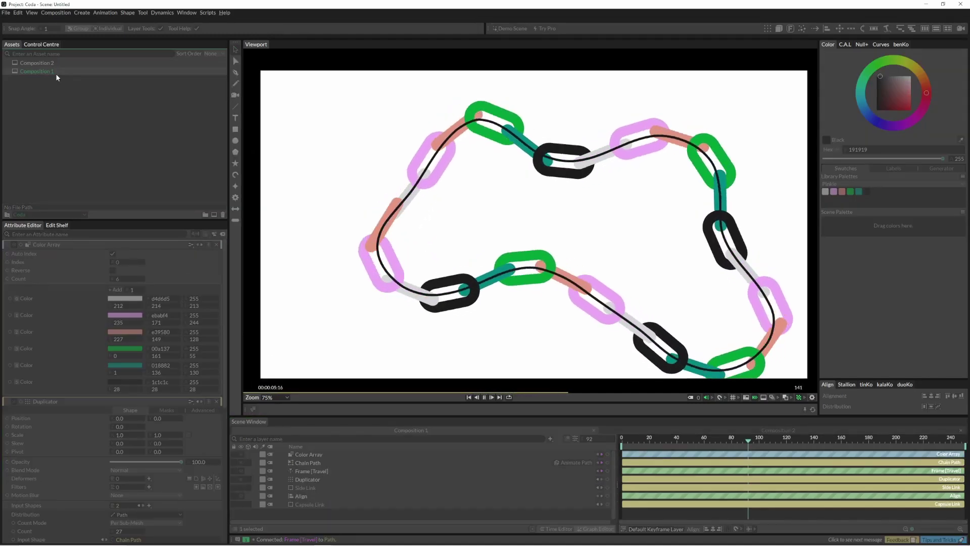
pyautogui.press('space')
pyautogui.doubleClick(56, 61)
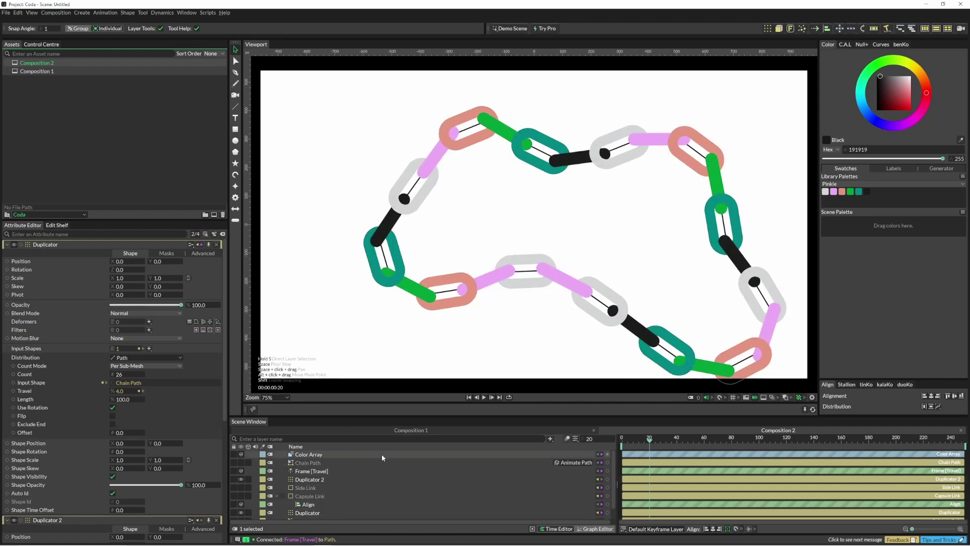
pyautogui.click(318, 480)
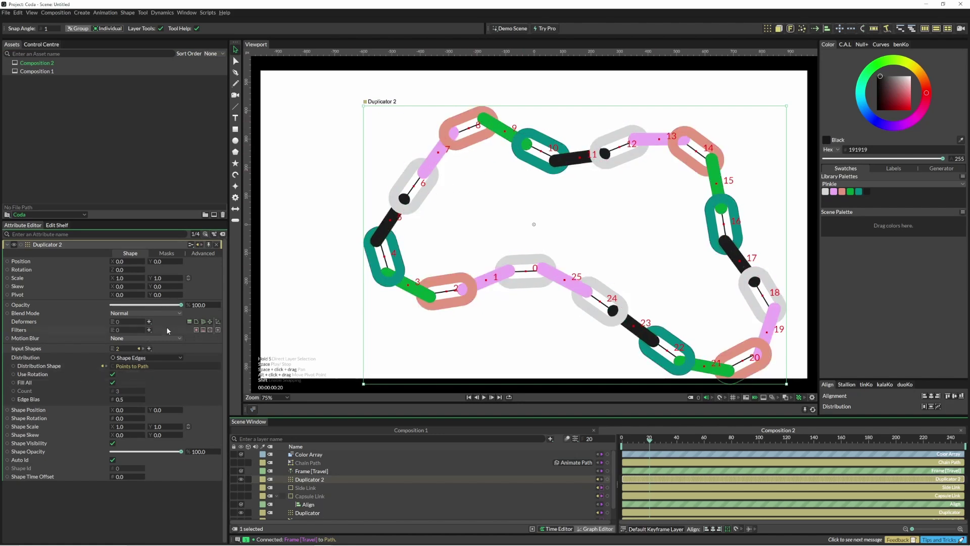
# - Add a 3D Matrix deformer to Duplicator 2, tick Use Levels, and undo a trial Position Z of 18
pyautogui.click(148, 322)
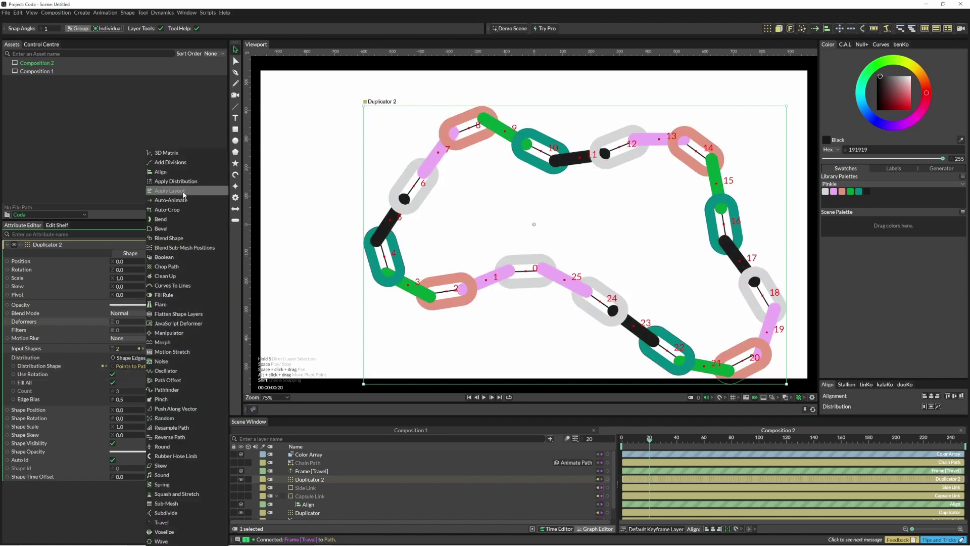
pyautogui.click(198, 155)
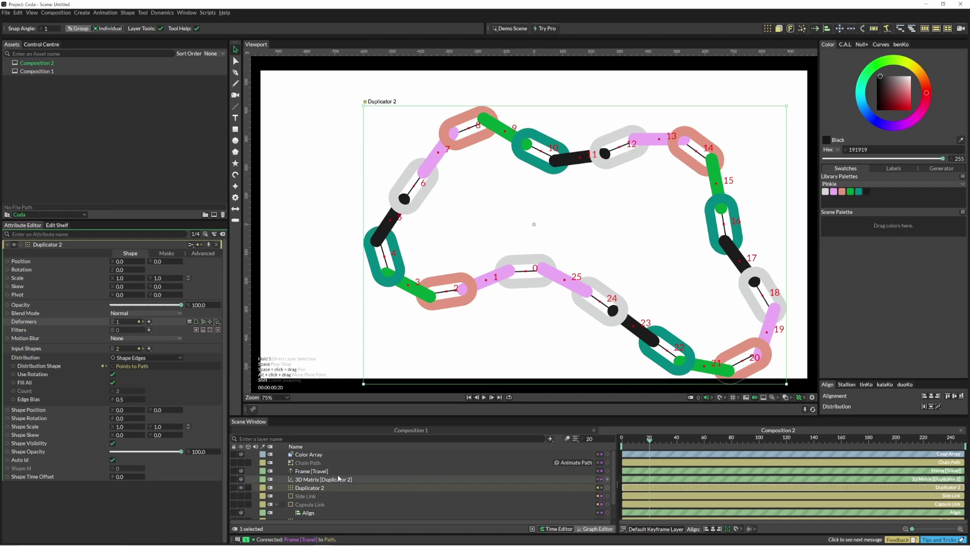
pyautogui.click(310, 480)
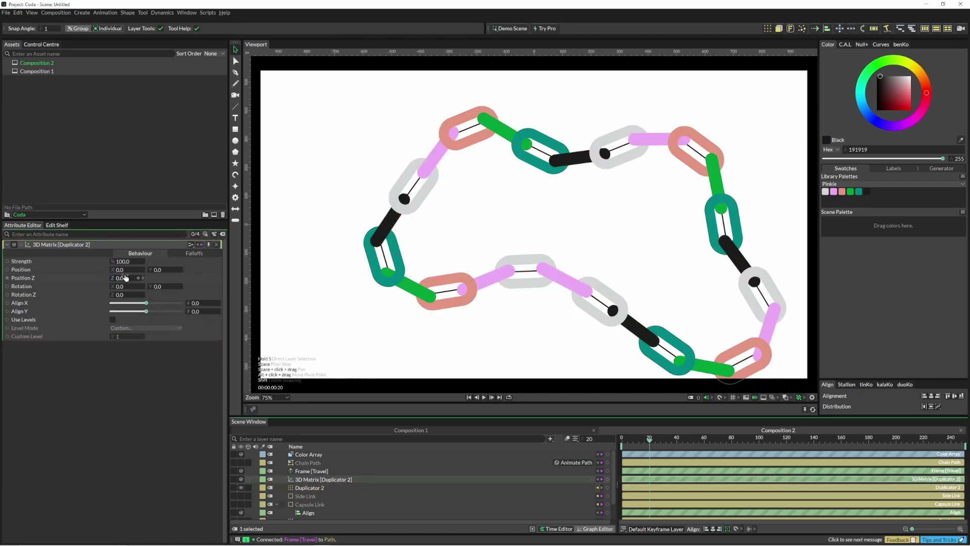
pyautogui.click(113, 319)
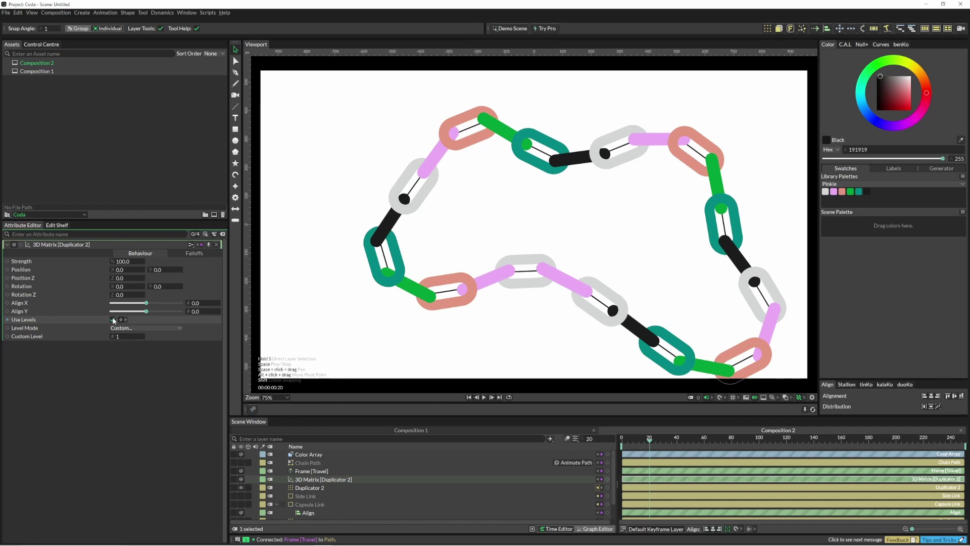
pyautogui.moveTo(129, 282)
pyautogui.mouseDown()
pyautogui.moveTo(146, 282)
pyautogui.moveTo(115, 284)
pyautogui.mouseUp()
pyautogui.hotkey('ctrl', 'z')
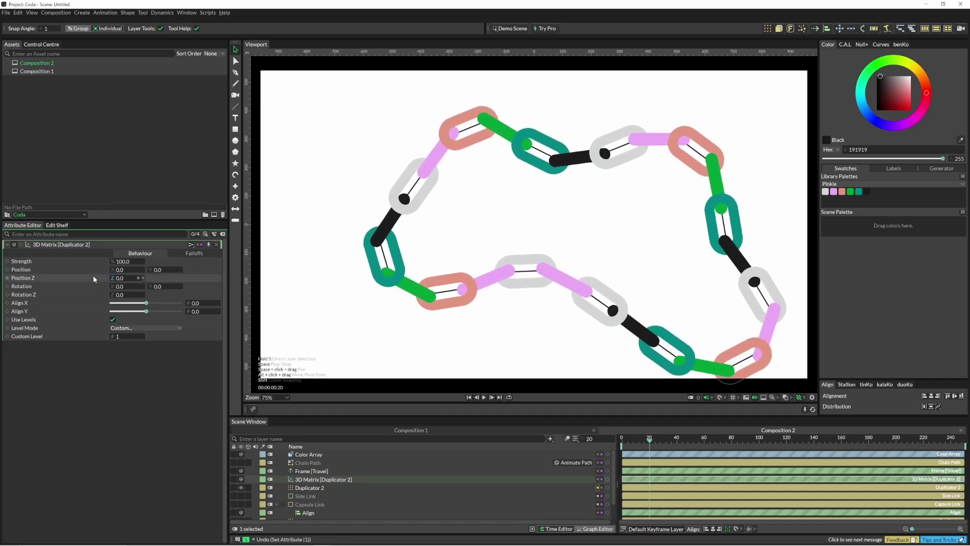
# - Give Position Z a Value Array of 0 and -11, then play back to check link overlaps
pyautogui.rightClick(93, 275)
pyautogui.moveTo(132, 331)
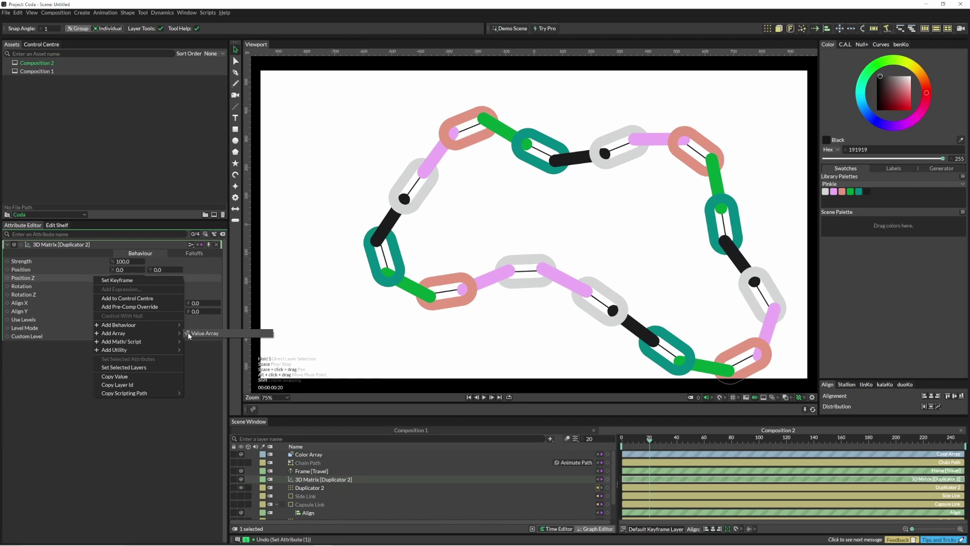
pyautogui.click(205, 333)
pyautogui.click(315, 479)
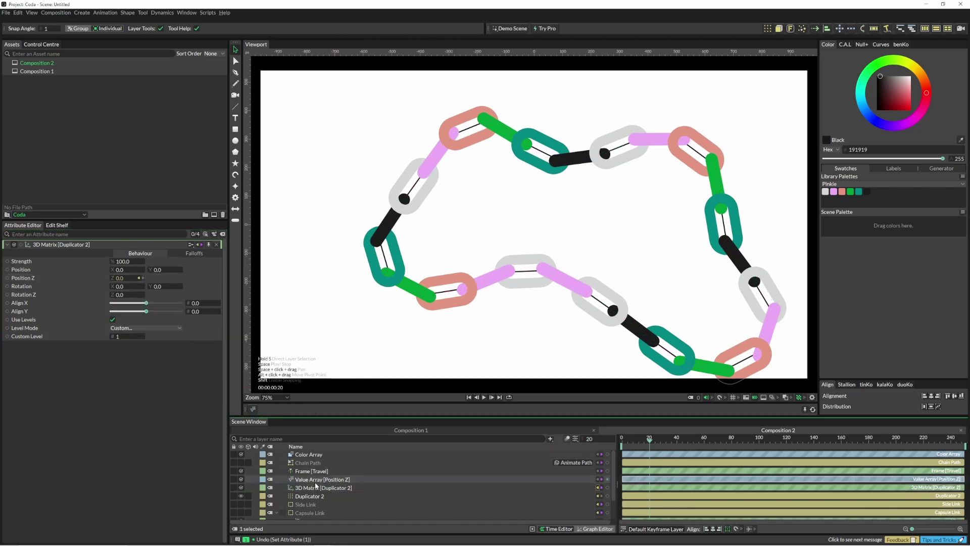
pyautogui.click(116, 298)
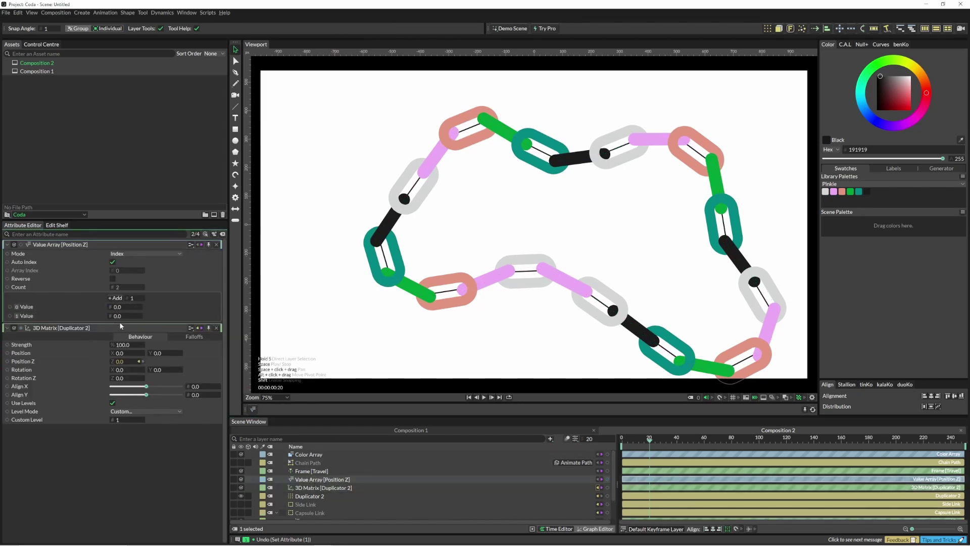
pyautogui.moveTo(121, 318); pyautogui.dragTo(119, 317)
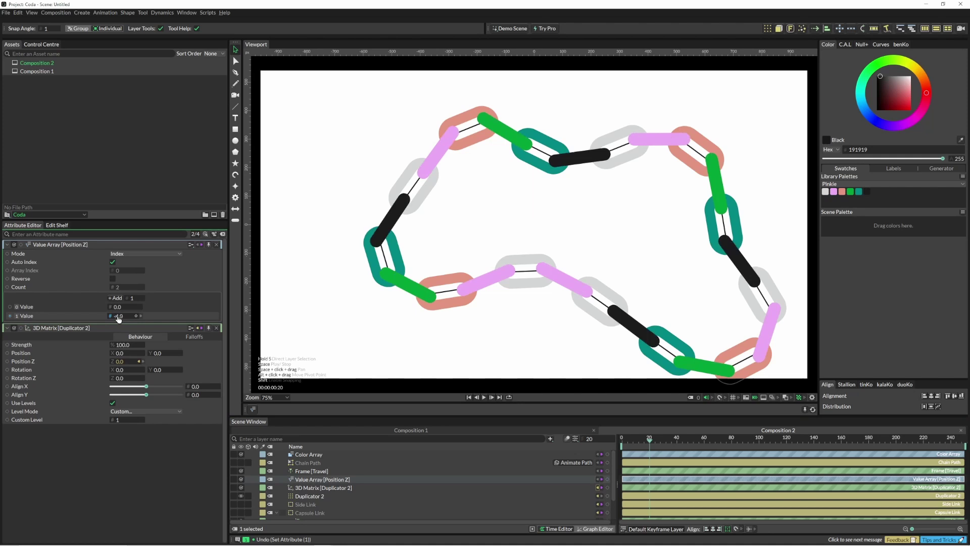
pyautogui.moveTo(119, 317); pyautogui.dragTo(116, 317)
pyautogui.press('space')
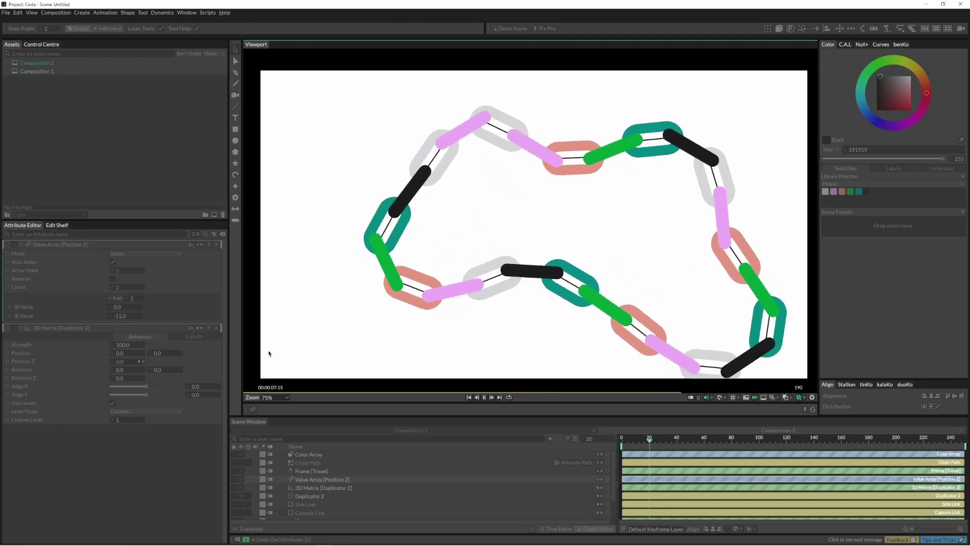
pyautogui.press('space')
pyautogui.click(308, 502)
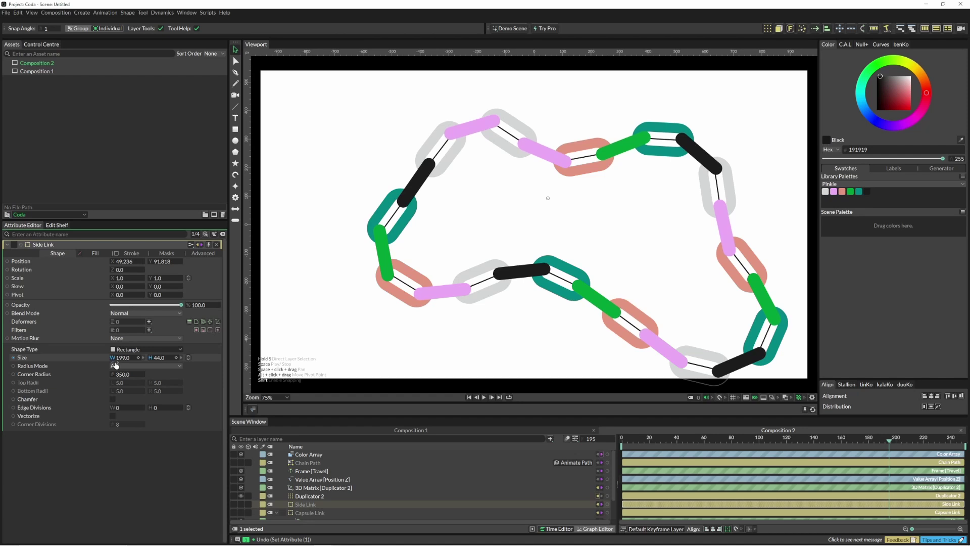
pyautogui.press('space')
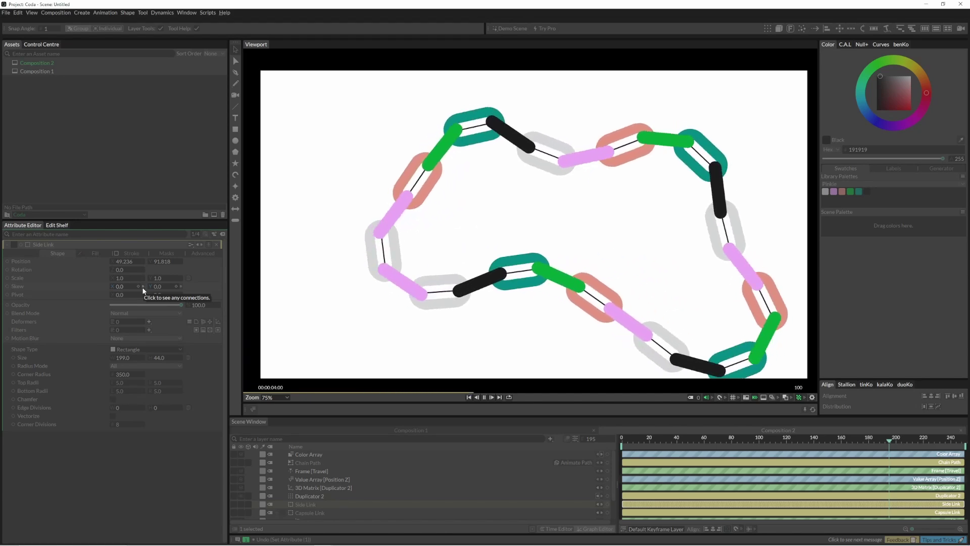
pyautogui.press('space')
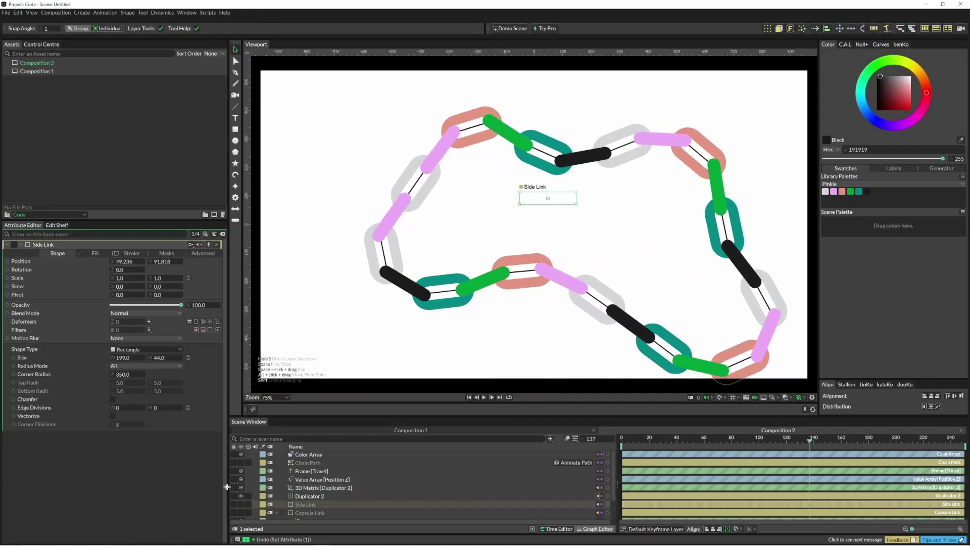
pyautogui.scroll(-2, 250, 500)
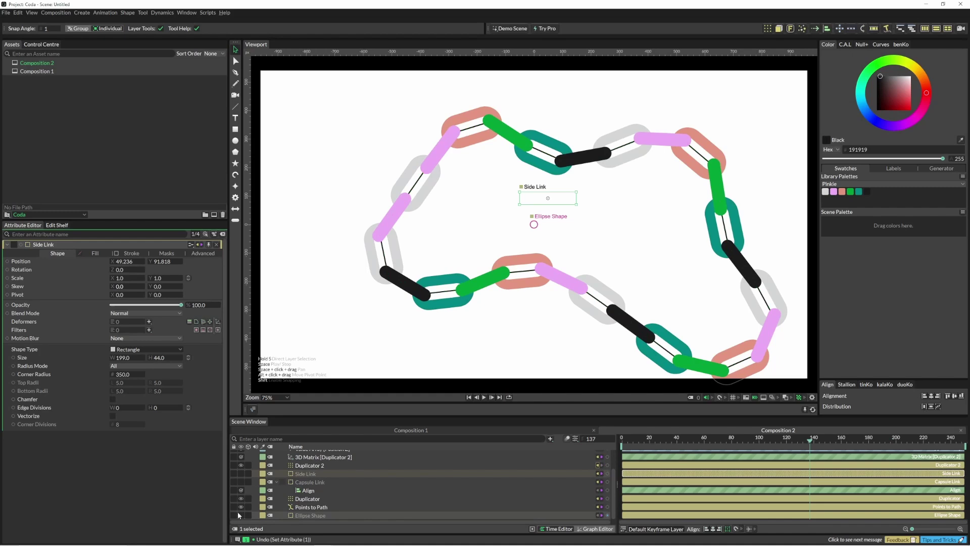
pyautogui.press('space')
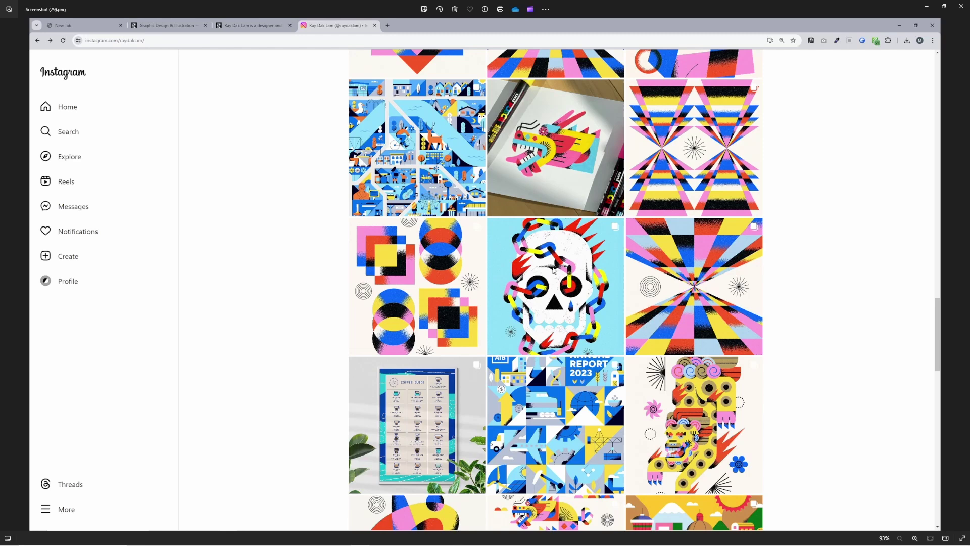
# - Advance two images to Screenshot (83).png, the pencil sketch of the chain-wrapped skull
pyautogui.press('Right')
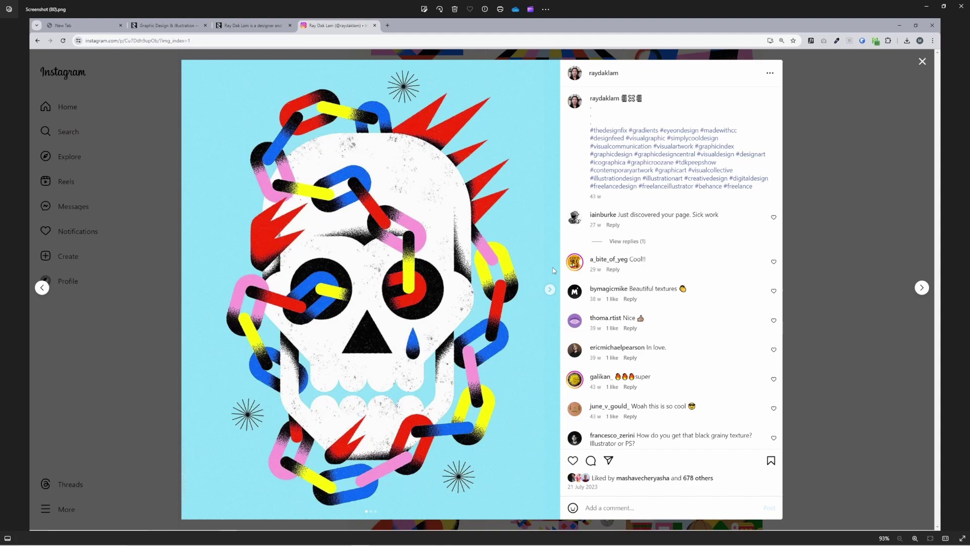
pyautogui.press('Right')
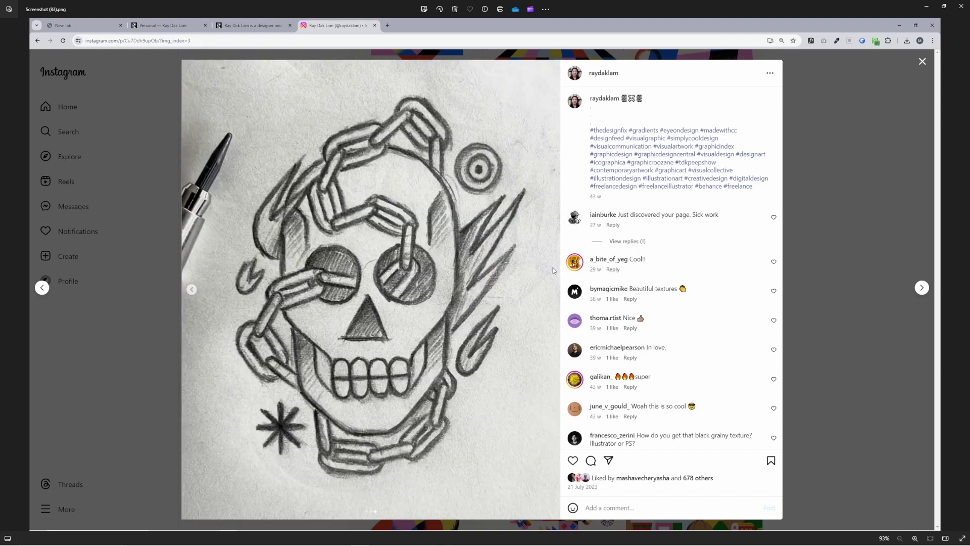